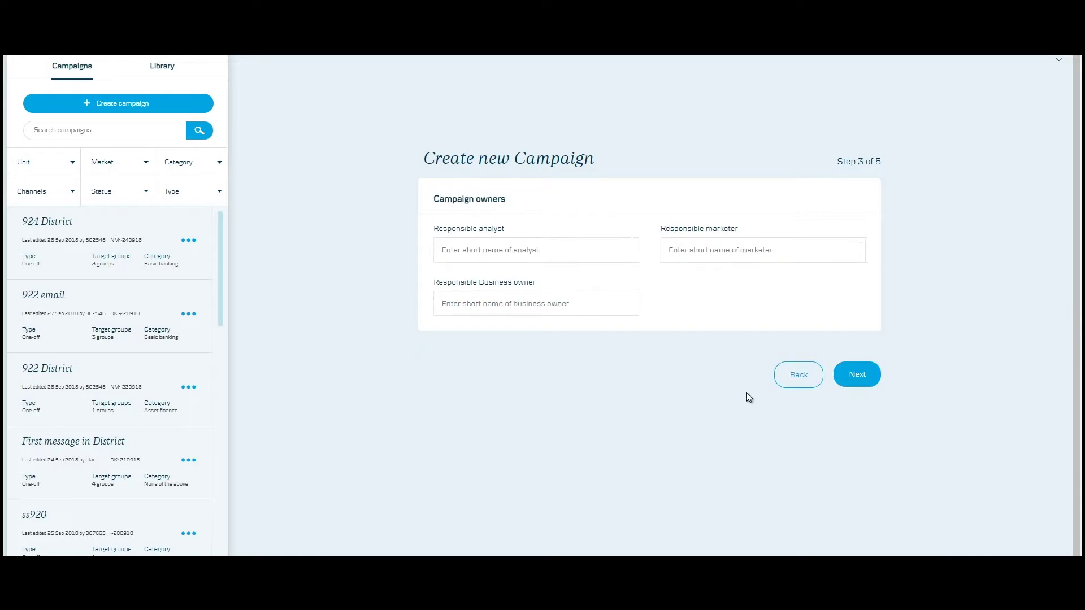
- Assign a responsible analyst, marketer and business owner to the new campaign and proceed to its selections
{"action": "left_click", "coordinate": [515, 254]}
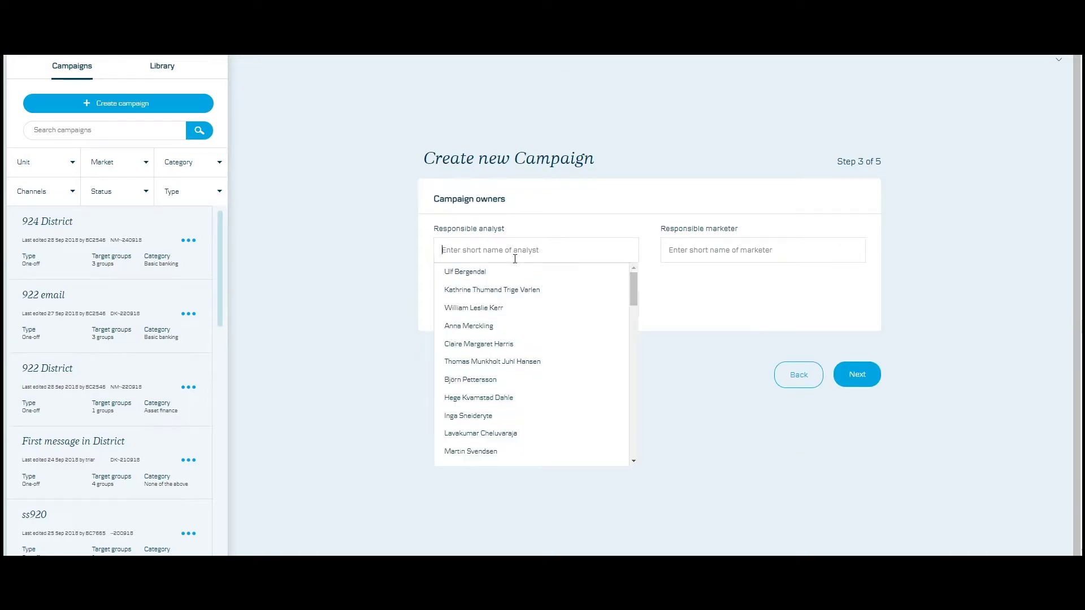
{"action": "left_click", "coordinate": [481, 291]}
{"action": "left_click", "coordinate": [727, 252]}
{"action": "left_click", "coordinate": [679, 347]}
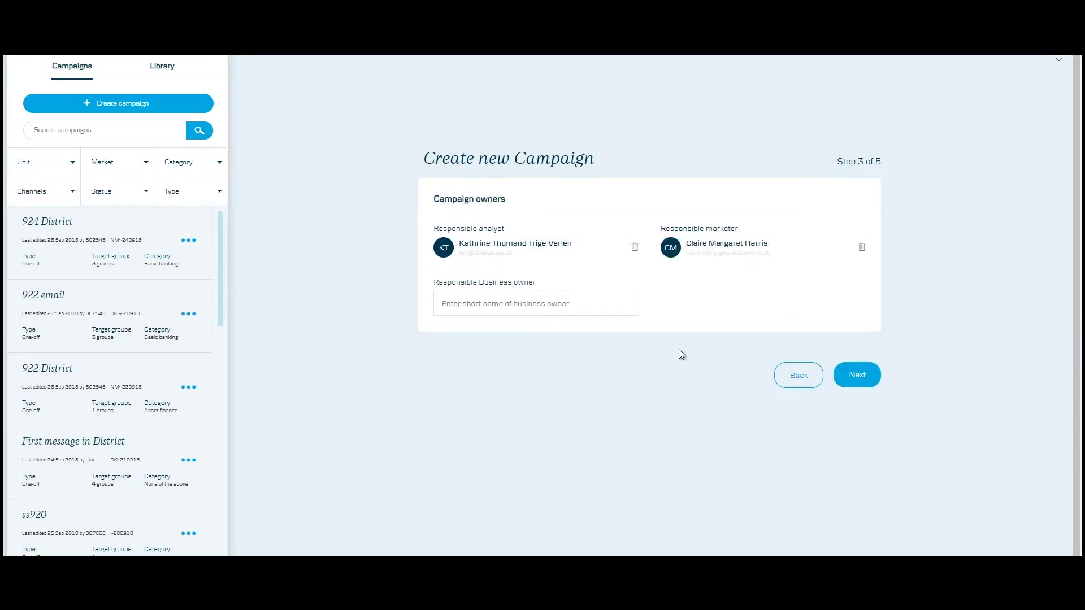
{"action": "left_click", "coordinate": [551, 306]}
{"action": "type", "text": "niko"}
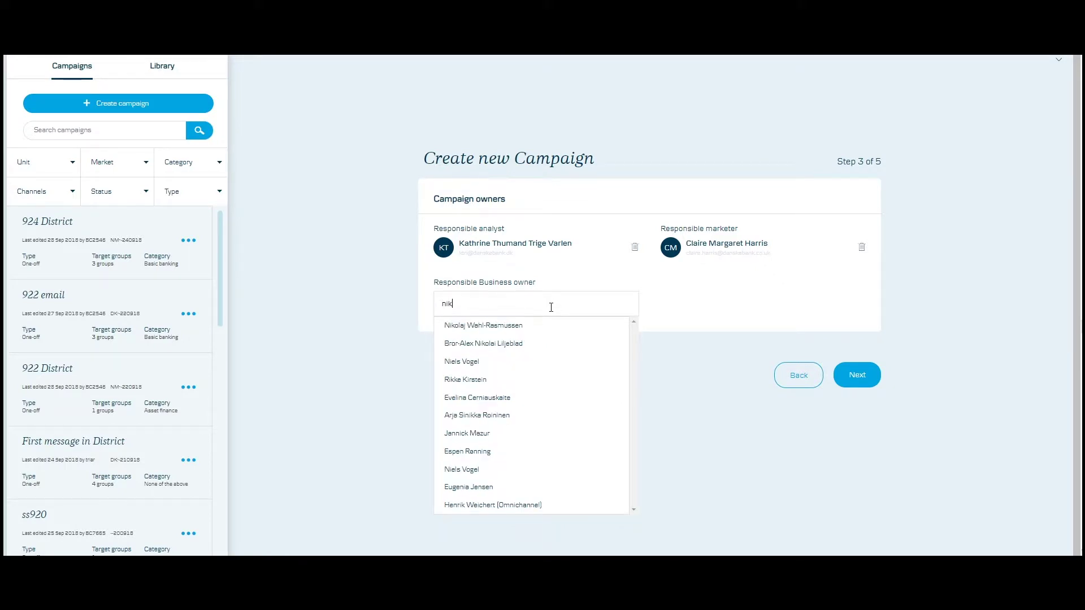
{"action": "left_click", "coordinate": [537, 330]}
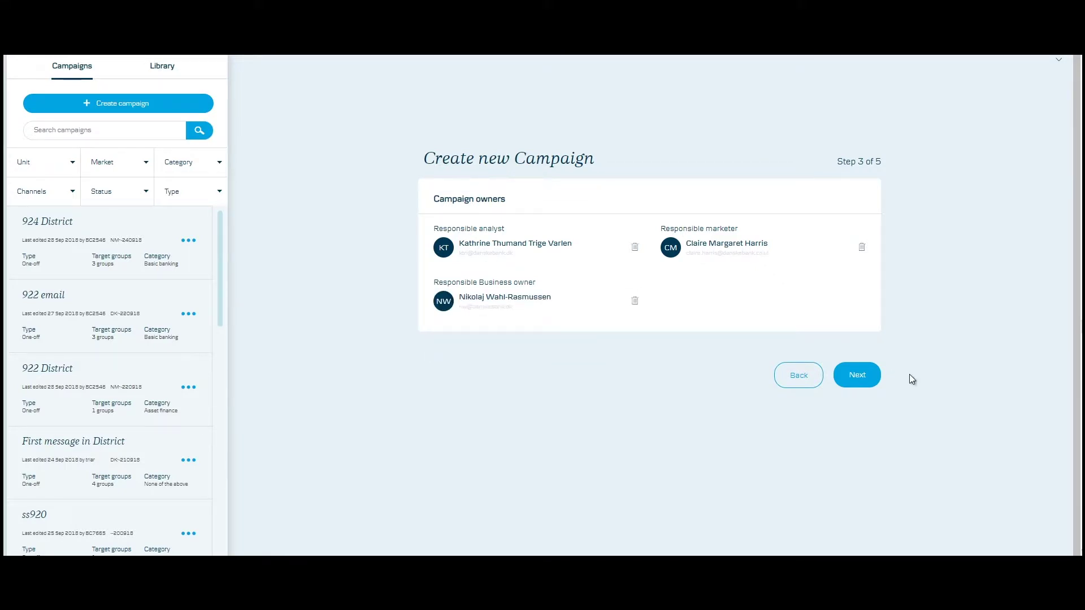
{"action": "left_click", "coordinate": [860, 376]}
- Fill in the "Active Customers Age => 18" selection and "Danske Forvaltning and Marked for Debt Collection" deselection, and finish the campaign with access for everyone
{"action": "key", "text": "ctrl+v"}
{"action": "left_click", "coordinate": [751, 260]}
{"action": "key", "text": "ctrl+v"}
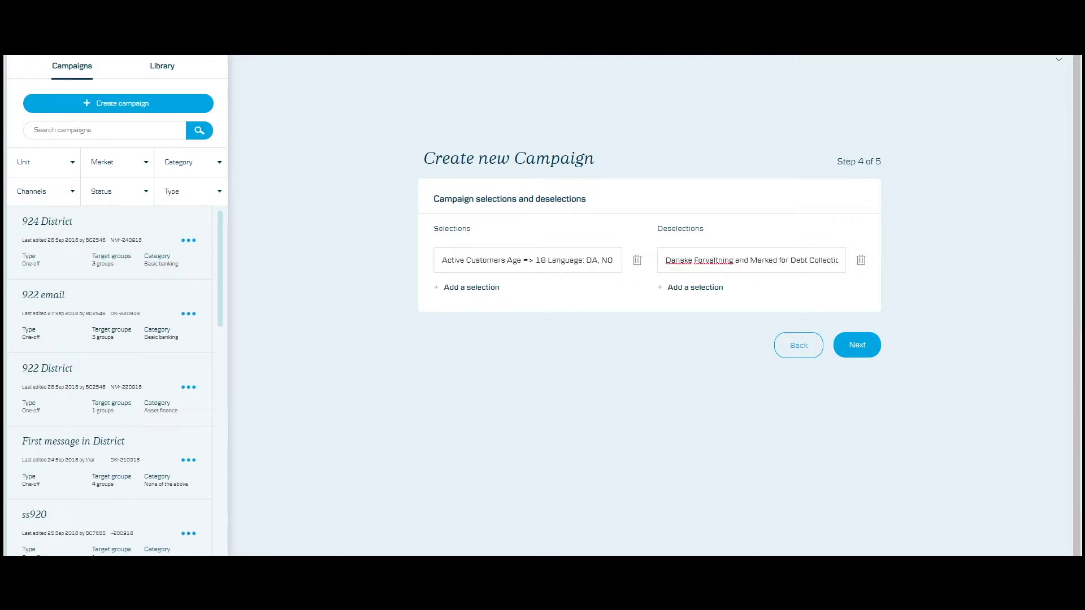
{"action": "left_click", "coordinate": [871, 362]}
{"action": "left_click", "coordinate": [865, 366]}
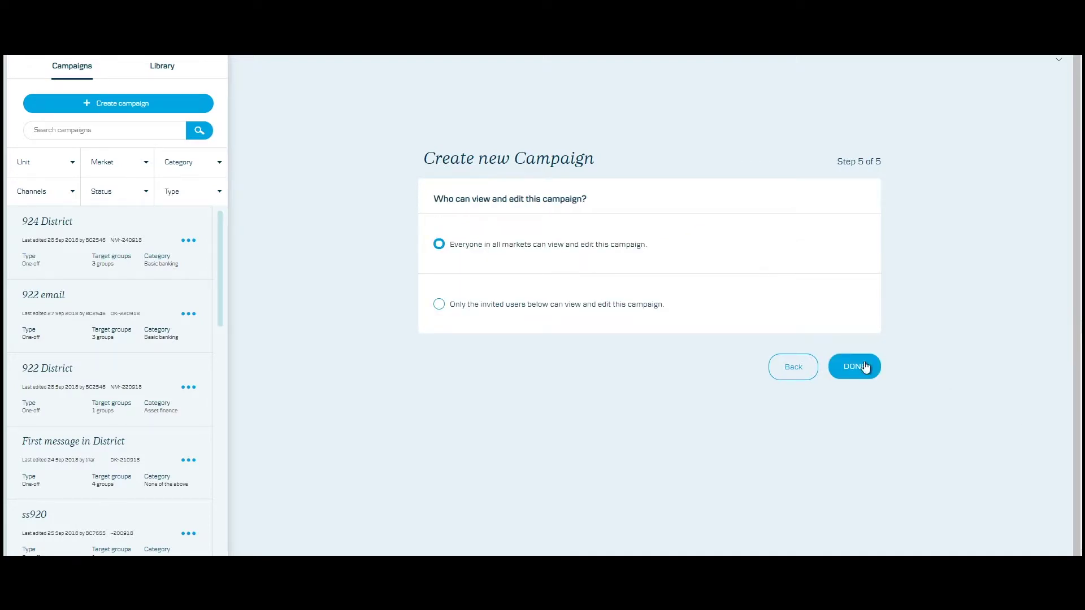
- Review the Blå opsparing 2018 campaign and start a Danish target group named "Konfirmation 2018 - forældre A"
{"action": "scroll", "coordinate": [715, 312], "scroll_direction": "down", "scroll_amount": 7}
{"action": "scroll", "coordinate": [716, 309], "scroll_direction": "down", "scroll_amount": 2}
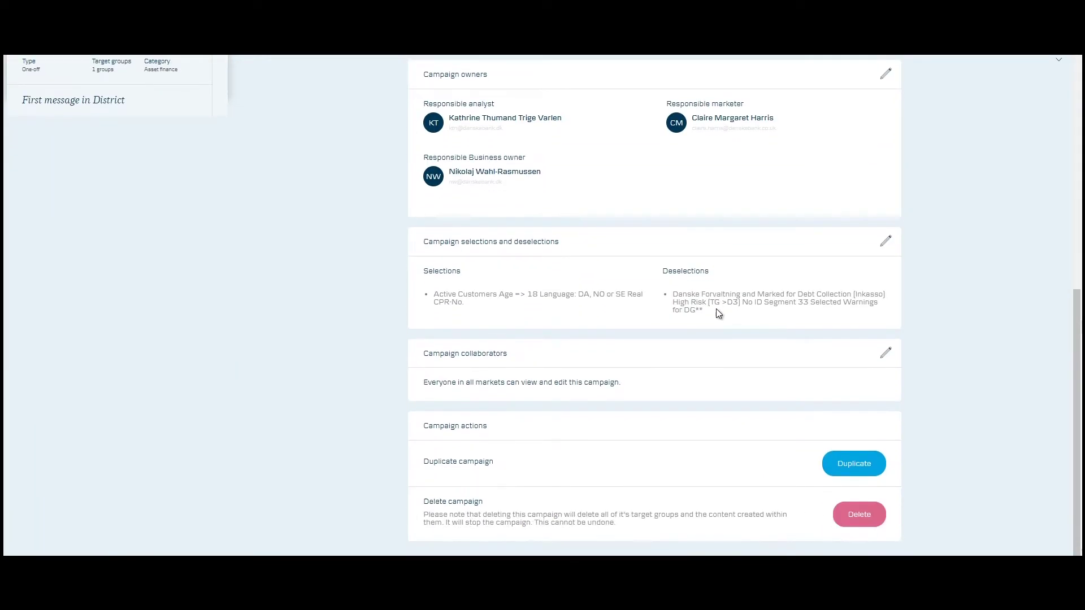
{"action": "scroll", "coordinate": [716, 309], "scroll_direction": "up", "scroll_amount": 8}
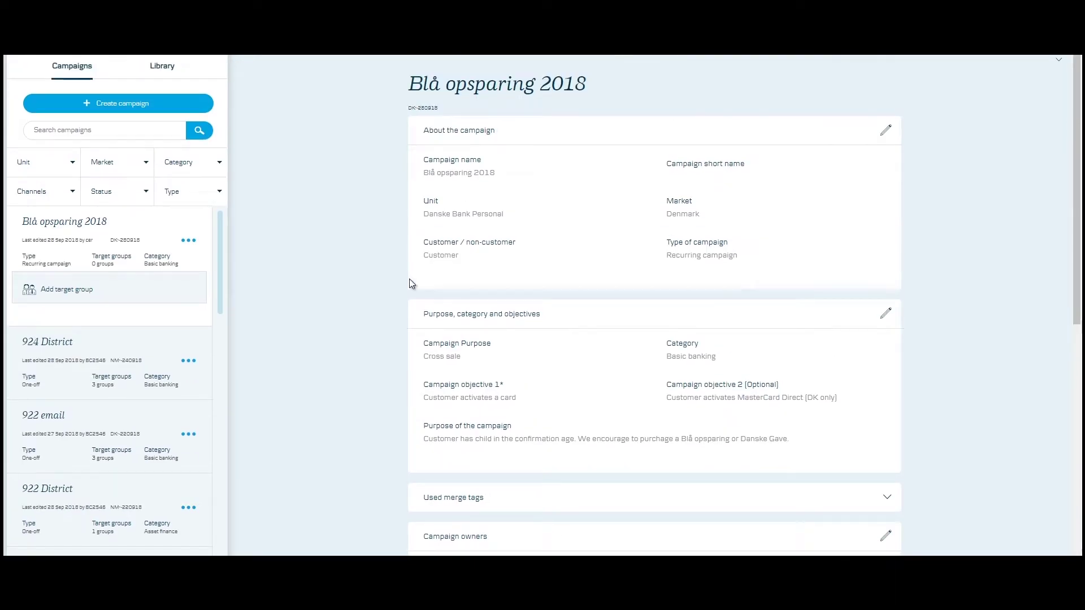
{"action": "left_click", "coordinate": [28, 291]}
{"action": "left_click", "coordinate": [451, 294]}
{"action": "left_click", "coordinate": [454, 317]}
{"action": "type", "text": "Konfirmation 2018 - forældre A"}
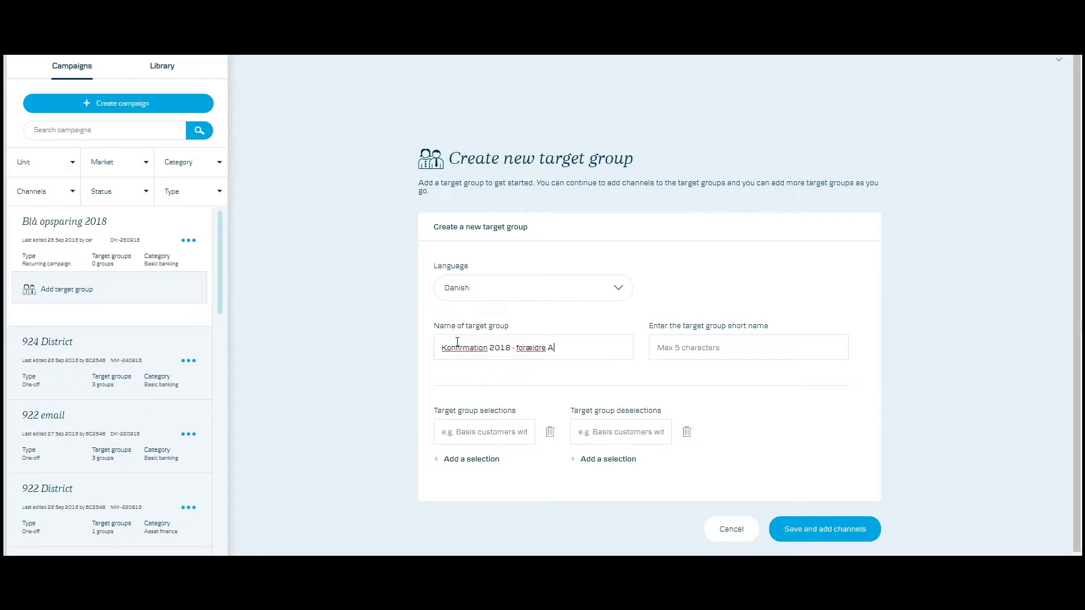
- Fill in the target group's active-customer selection and Danske Forvaltning deselection, and save the group to add channels
{"action": "left_click", "coordinate": [484, 432]}
{"action": "key", "text": "ctrl+v"}
{"action": "left_click", "coordinate": [621, 431]}
{"action": "key", "text": "ctrl+v"}
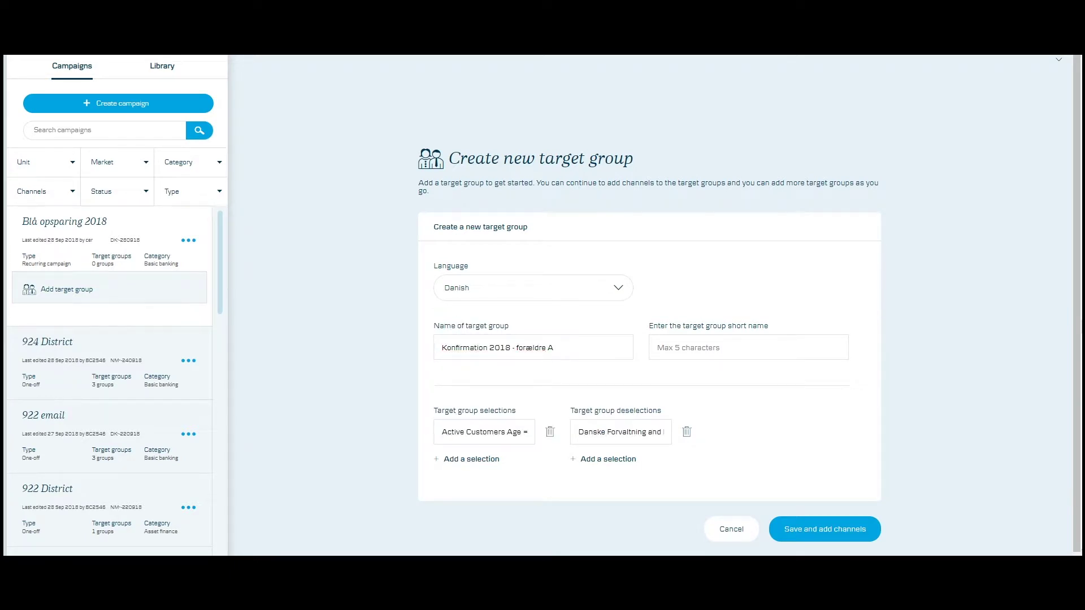
{"action": "left_click", "coordinate": [820, 526]}
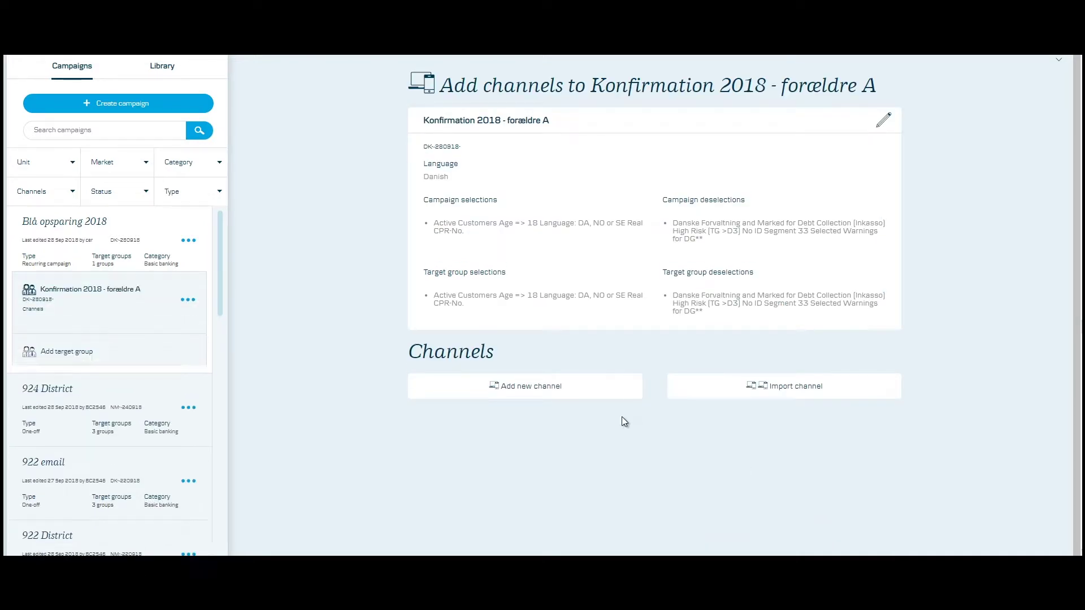
- Add a Personal Advice mobile channel and a Trigger email template to the forældre A target group
{"action": "left_click", "coordinate": [567, 393]}
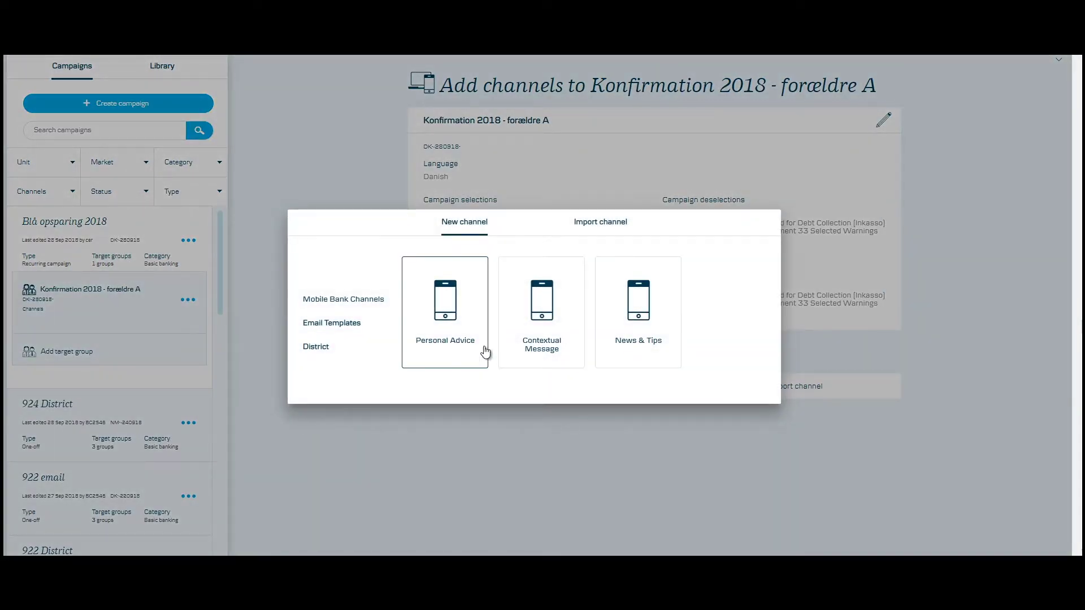
{"action": "left_click", "coordinate": [473, 347]}
{"action": "left_click", "coordinate": [544, 390]}
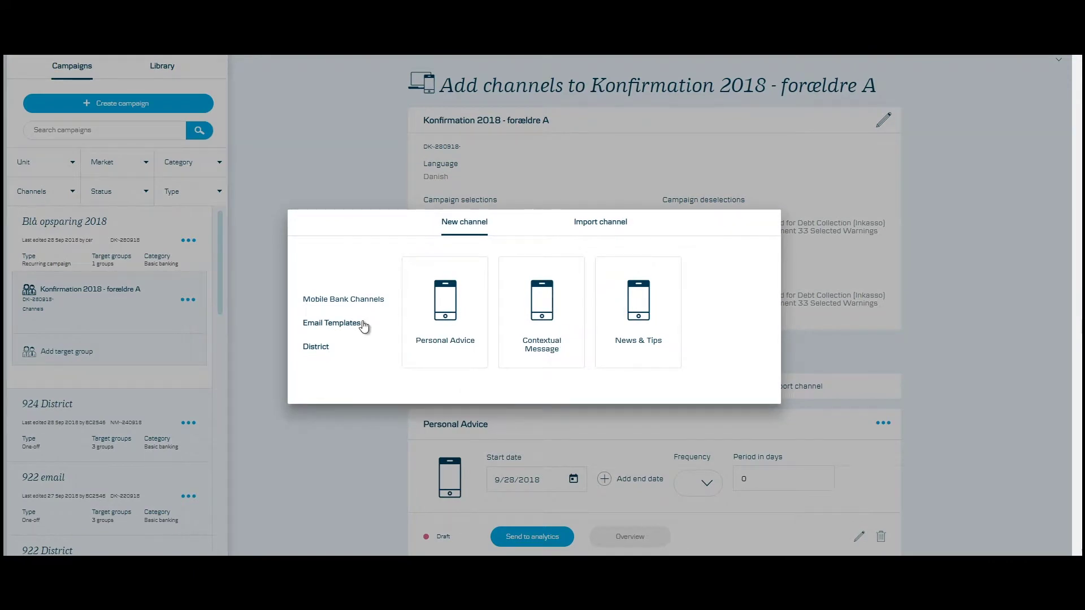
{"action": "left_click", "coordinate": [362, 325]}
{"action": "left_click", "coordinate": [621, 317]}
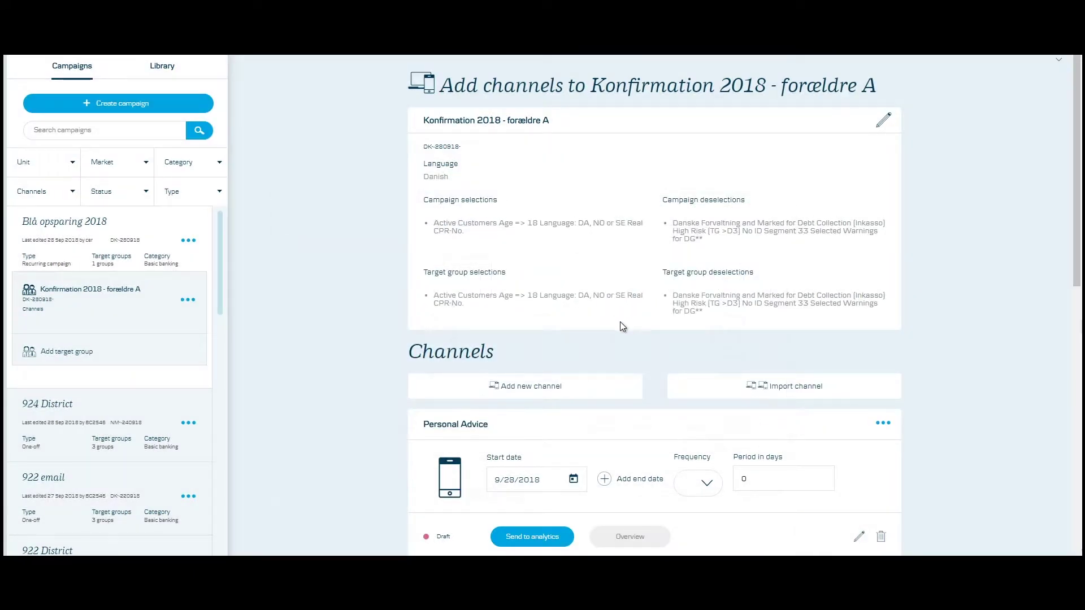
- Schedule the Personal Advice channel from 9/30/2018 to 10/7/2018 with Biweekly frequency and a period of 10 days
{"action": "scroll", "coordinate": [621, 326], "scroll_direction": "down", "scroll_amount": 3}
{"action": "left_click", "coordinate": [573, 309]}
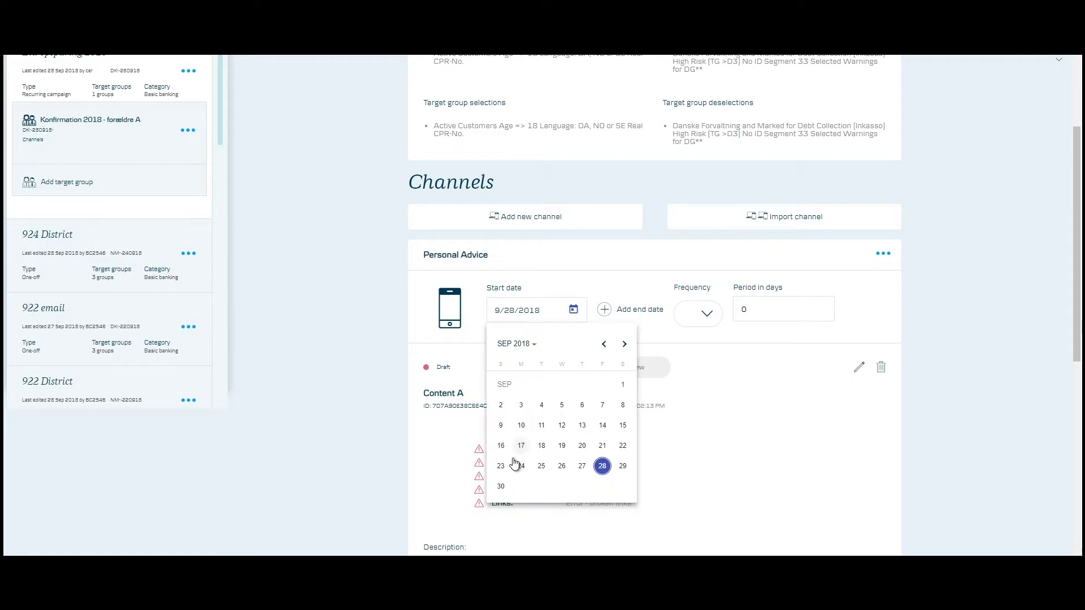
{"action": "left_click", "coordinate": [501, 486]}
{"action": "left_click", "coordinate": [604, 310]}
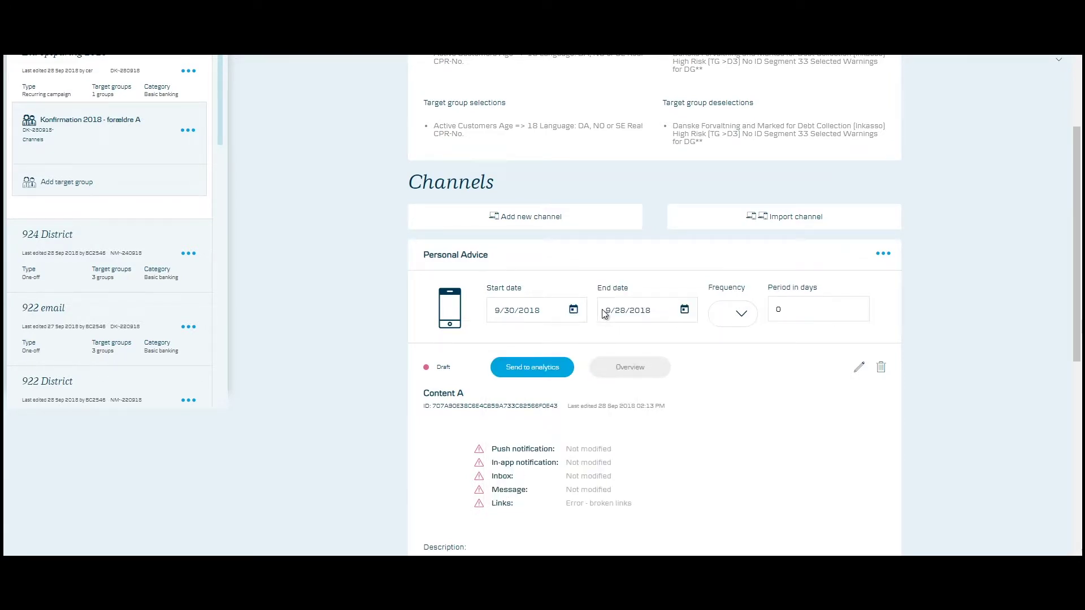
{"action": "left_click", "coordinate": [684, 310]}
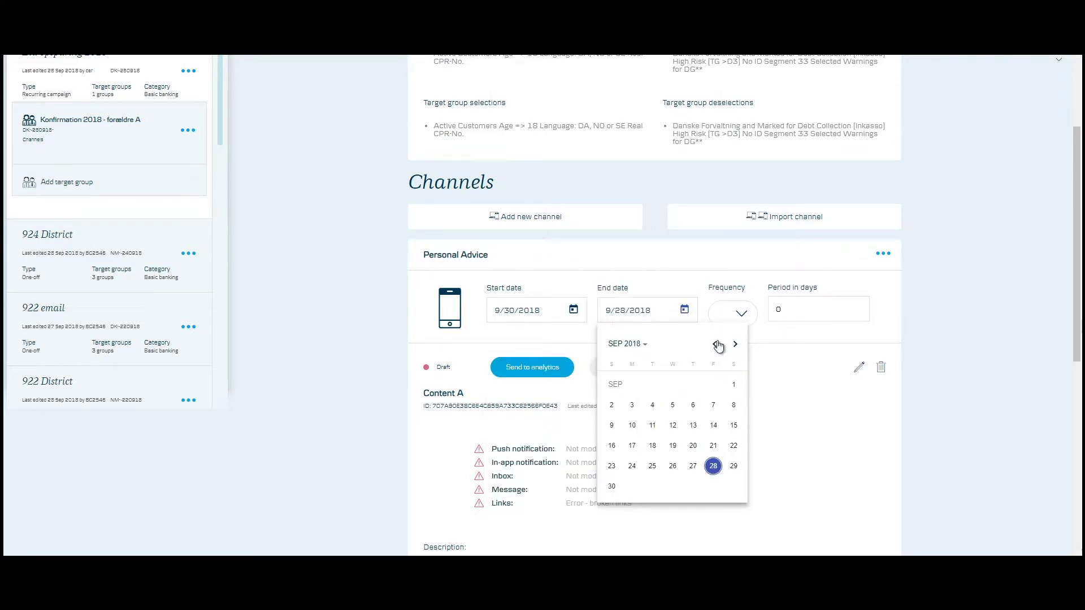
{"action": "left_click", "coordinate": [735, 344]}
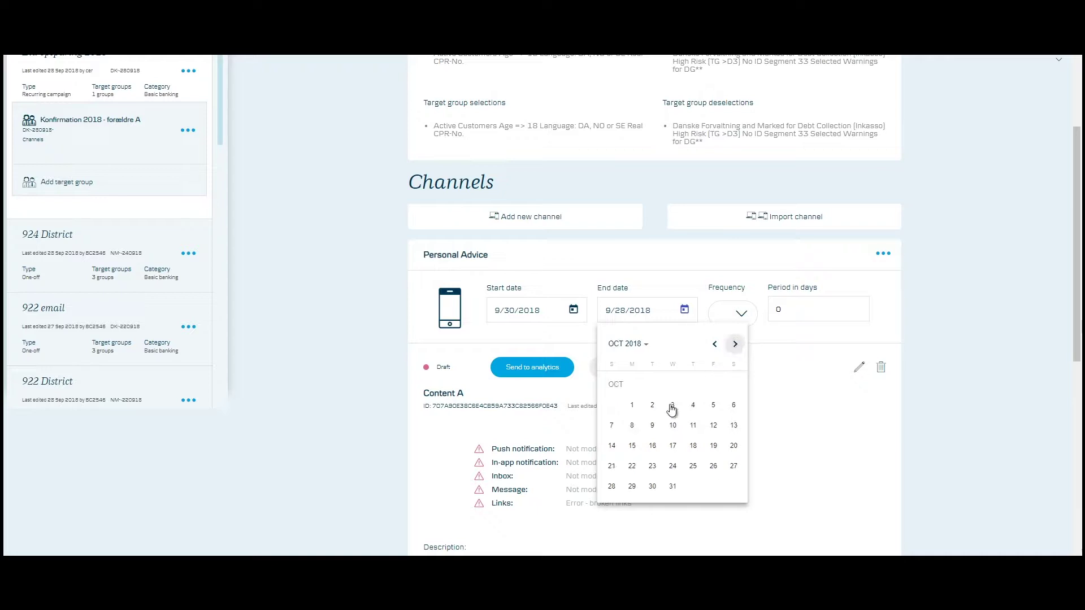
{"action": "left_click", "coordinate": [611, 426]}
{"action": "left_click", "coordinate": [738, 319]}
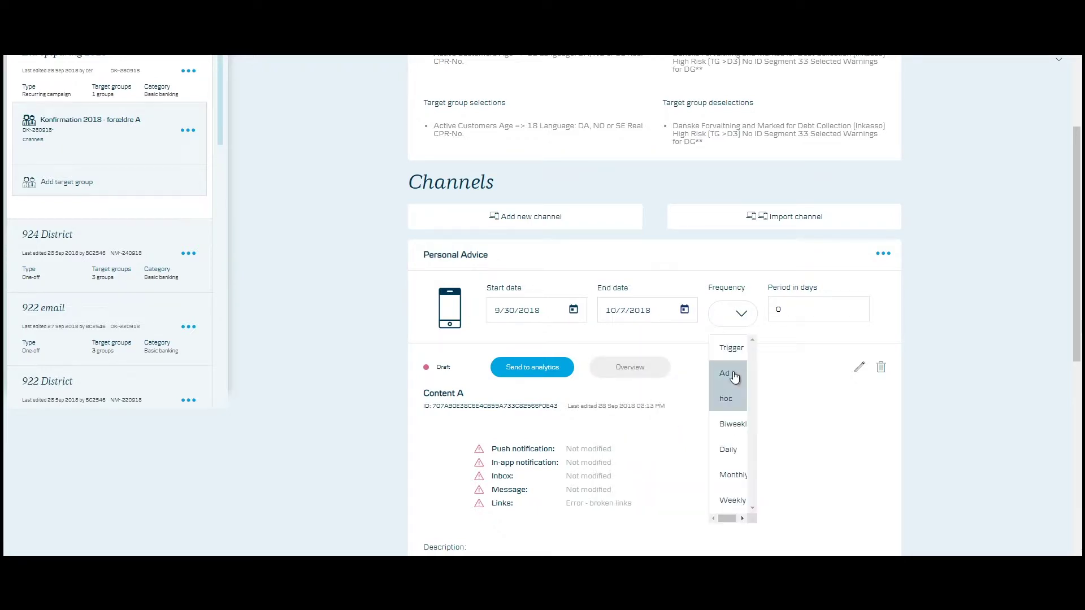
{"action": "left_click", "coordinate": [731, 424]}
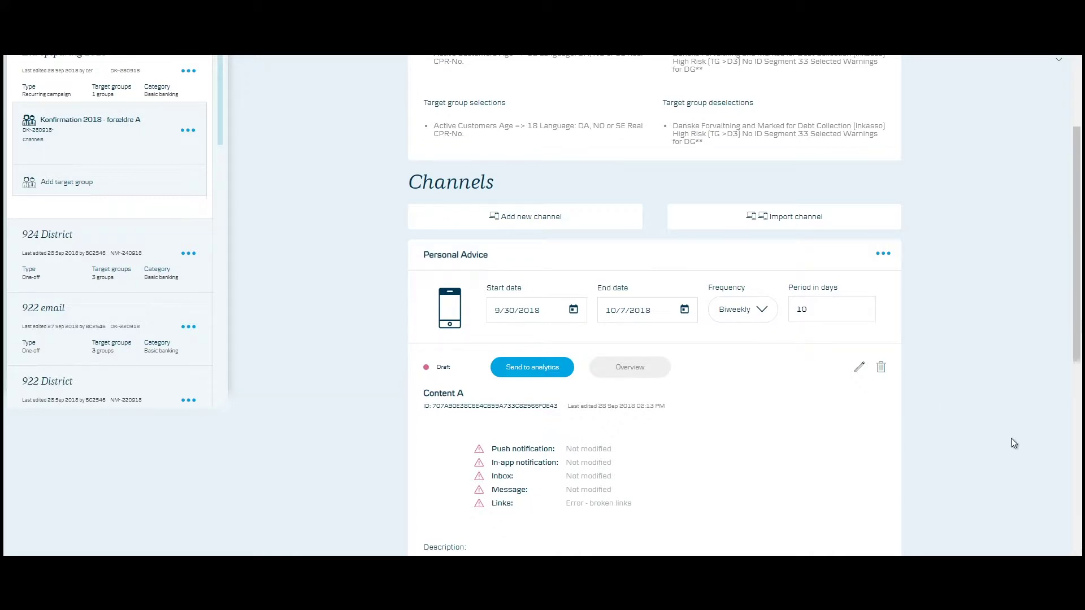
- Create a second Danish target group named "Konfirmation 2018 - forældre B" in the campaign and save it
{"action": "scroll", "coordinate": [446, 483], "scroll_direction": "up", "scroll_amount": 3}
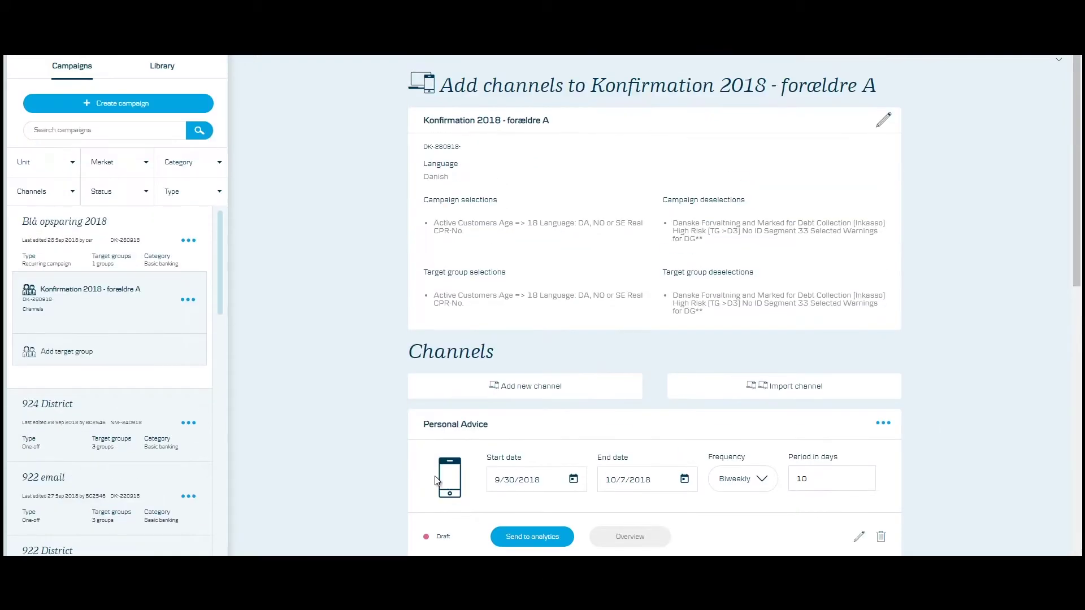
{"action": "left_click", "coordinate": [84, 354]}
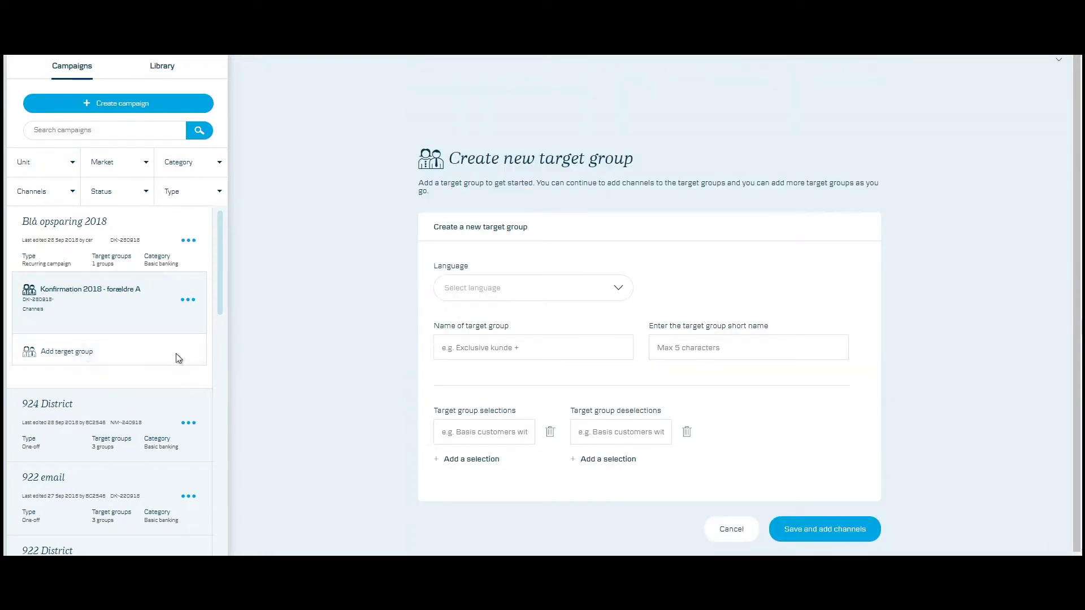
{"action": "left_click", "coordinate": [478, 290]}
{"action": "left_click", "coordinate": [472, 327]}
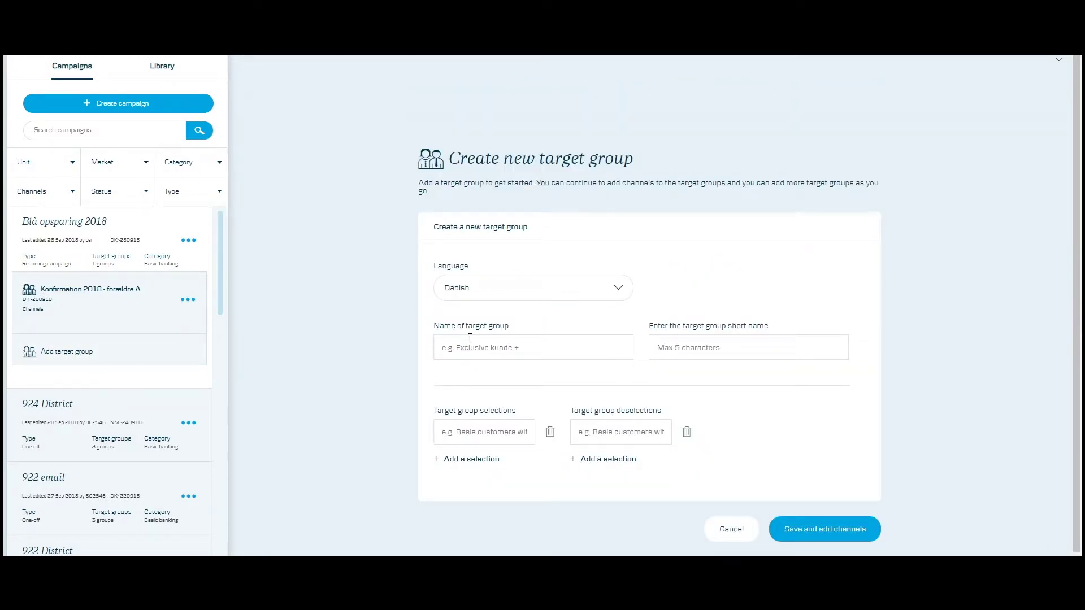
{"action": "type", "text": "Konfirmation 2018 - forældre B"}
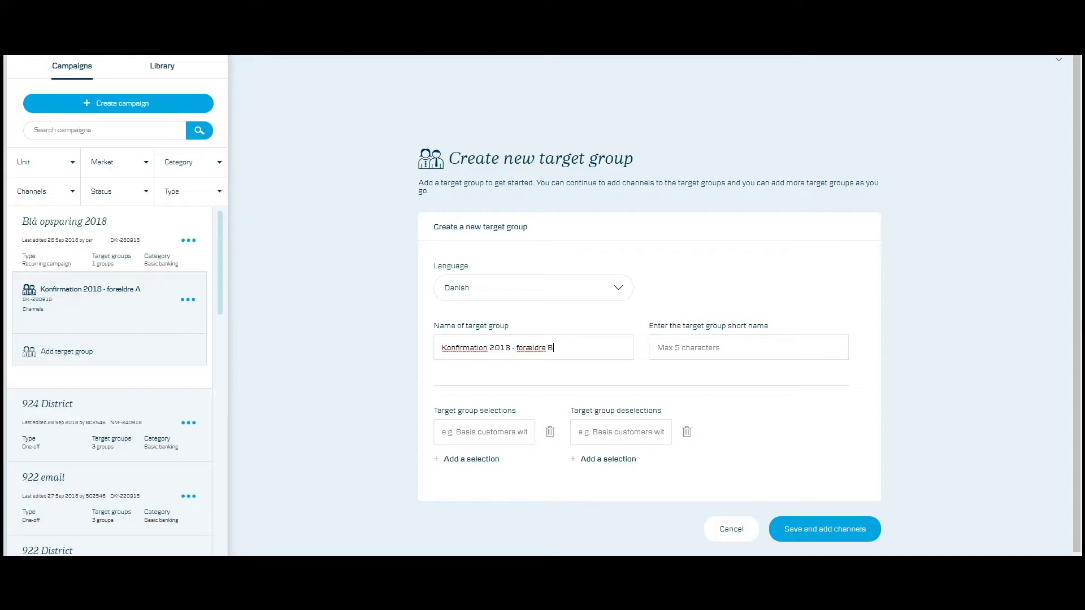
{"action": "left_click", "coordinate": [852, 527]}
- Add an email template channel to the forældre B target group
{"action": "left_click", "coordinate": [571, 393]}
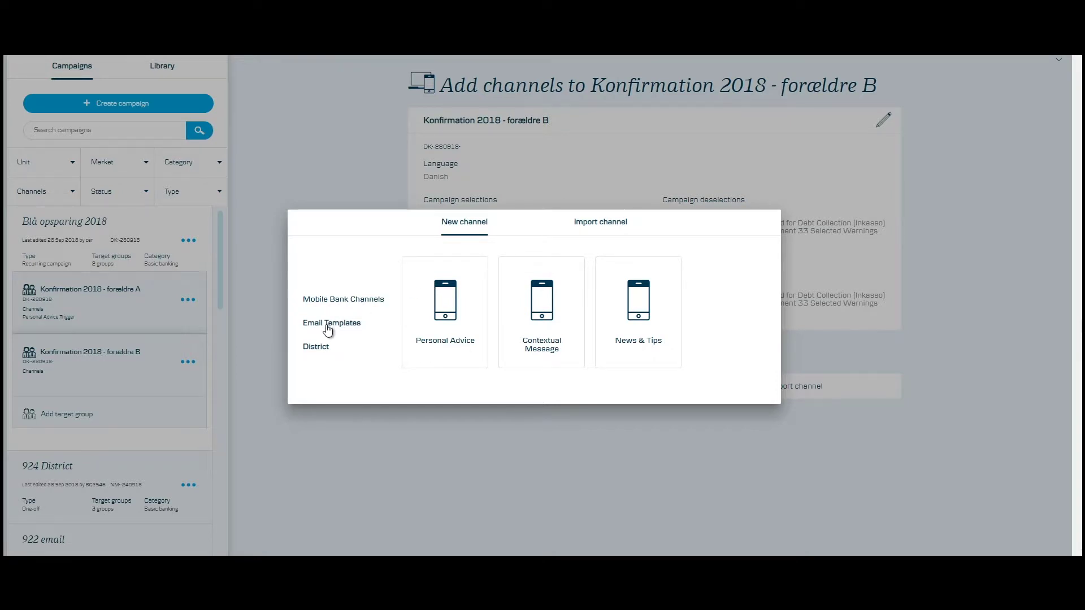
{"action": "left_click", "coordinate": [328, 330]}
{"action": "left_click", "coordinate": [717, 310]}
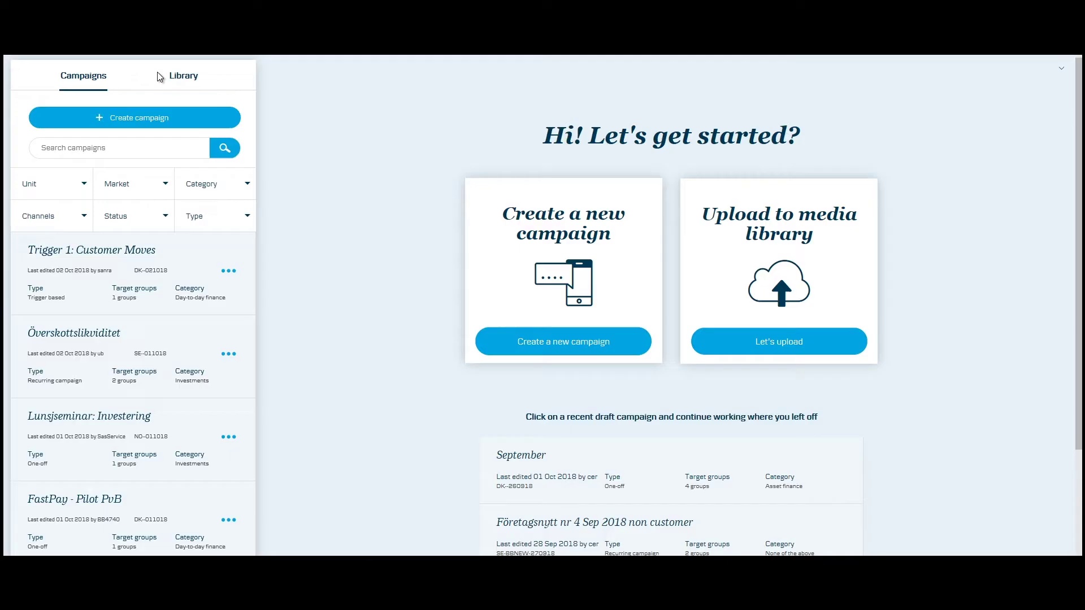
- Browse the media library's Norway folder and the link library's District pages, External links, Videos and Phone numbers categories
{"action": "left_click", "coordinate": [180, 80]}
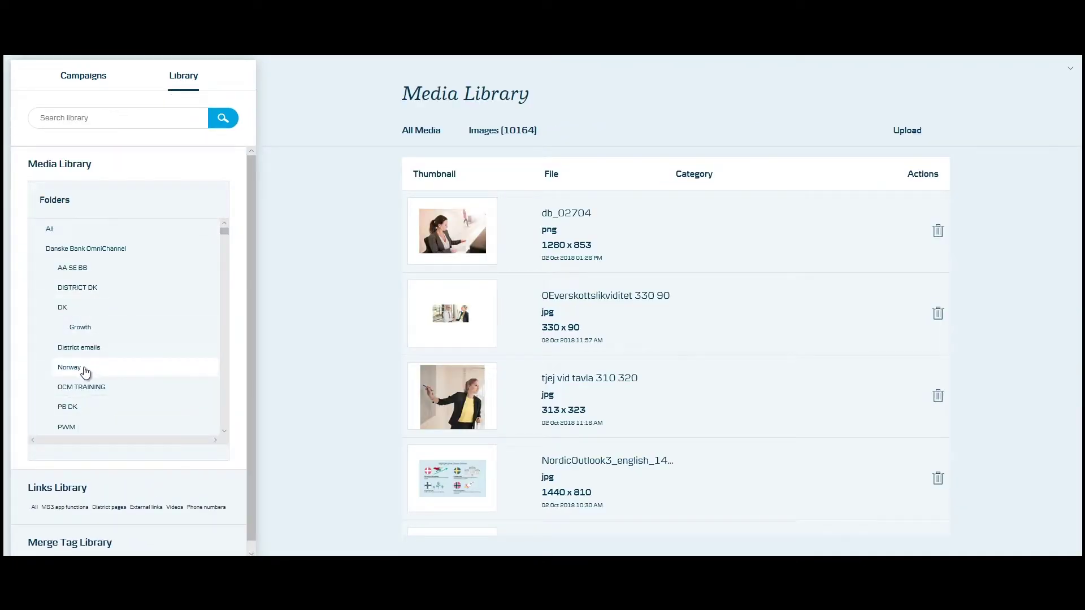
{"action": "left_click", "coordinate": [86, 372]}
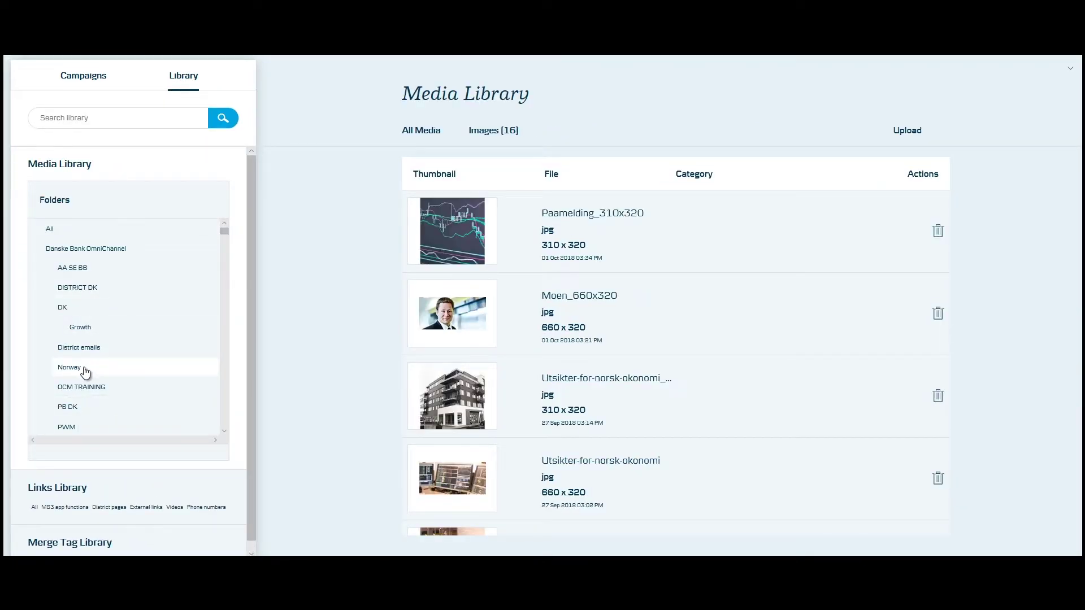
{"action": "left_click", "coordinate": [90, 494]}
{"action": "left_click", "coordinate": [558, 128]}
{"action": "left_click", "coordinate": [611, 134]}
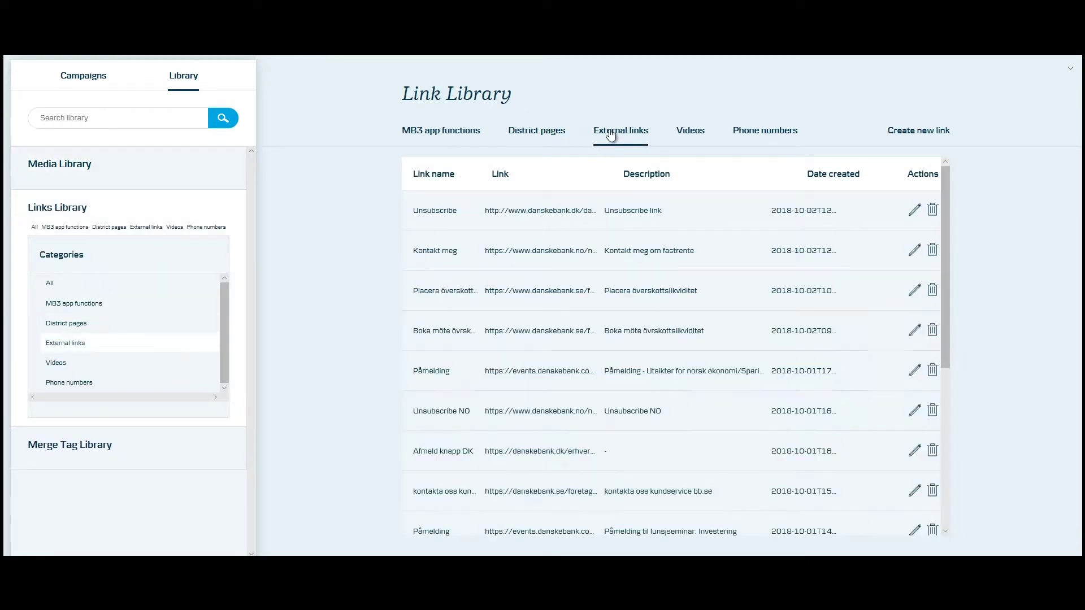
{"action": "left_click", "coordinate": [682, 135]}
{"action": "left_click", "coordinate": [734, 138]}
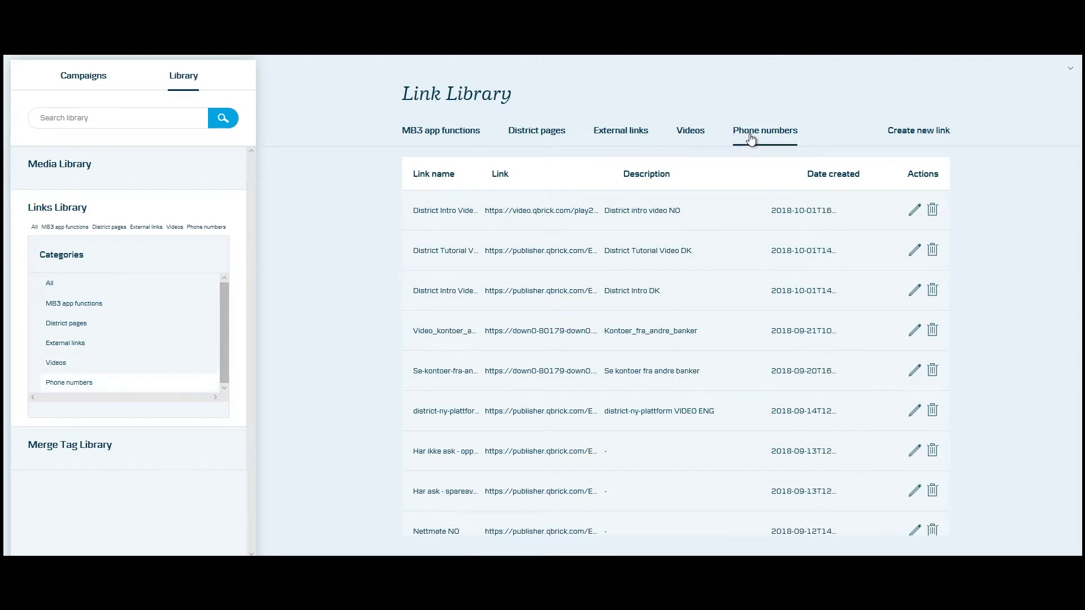
{"action": "left_click", "coordinate": [912, 134]}
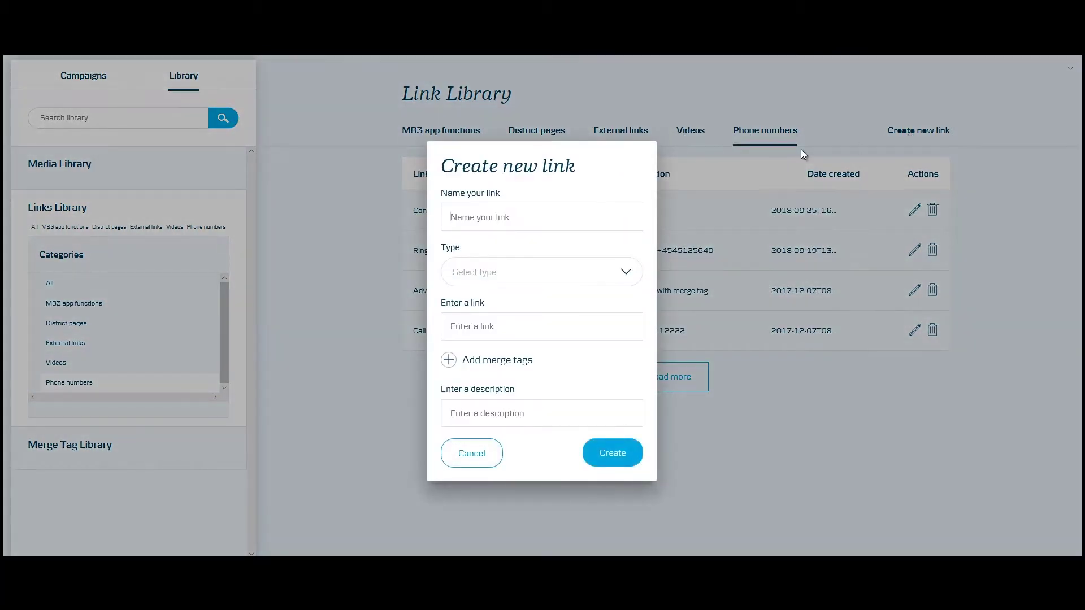
{"action": "type", "text": "Read more"}
{"action": "left_click", "coordinate": [559, 272]}
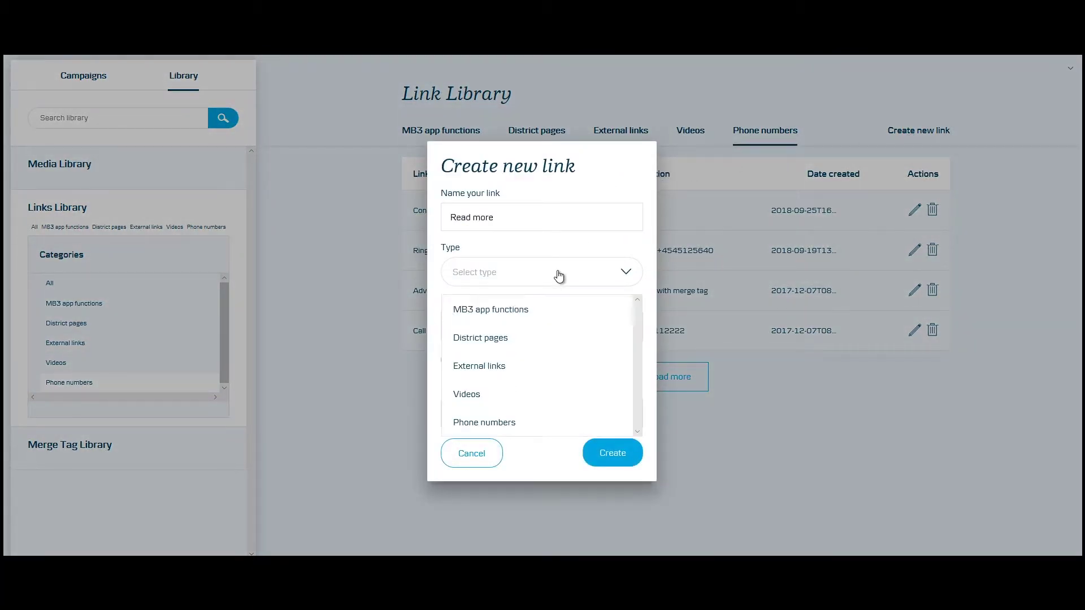
{"action": "left_click", "coordinate": [519, 369]}
{"action": "left_click", "coordinate": [541, 326]}
{"action": "type", "text": "https://www.danskebank.dk"}
{"action": "left_click", "coordinate": [541, 413]}
{"action": "type", "text": "Homepage"}
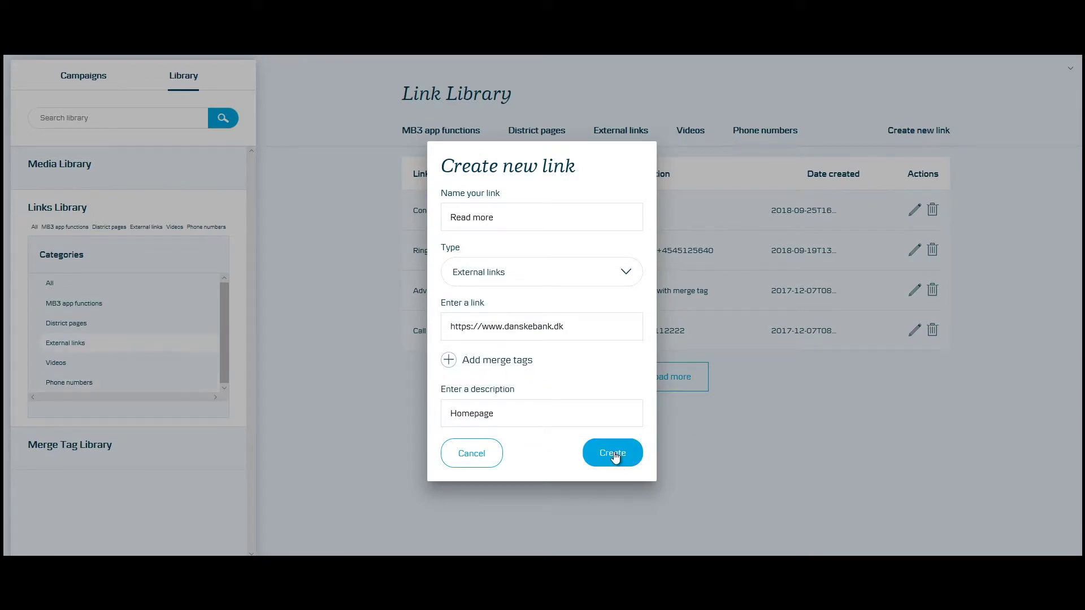
{"action": "left_click", "coordinate": [615, 458]}
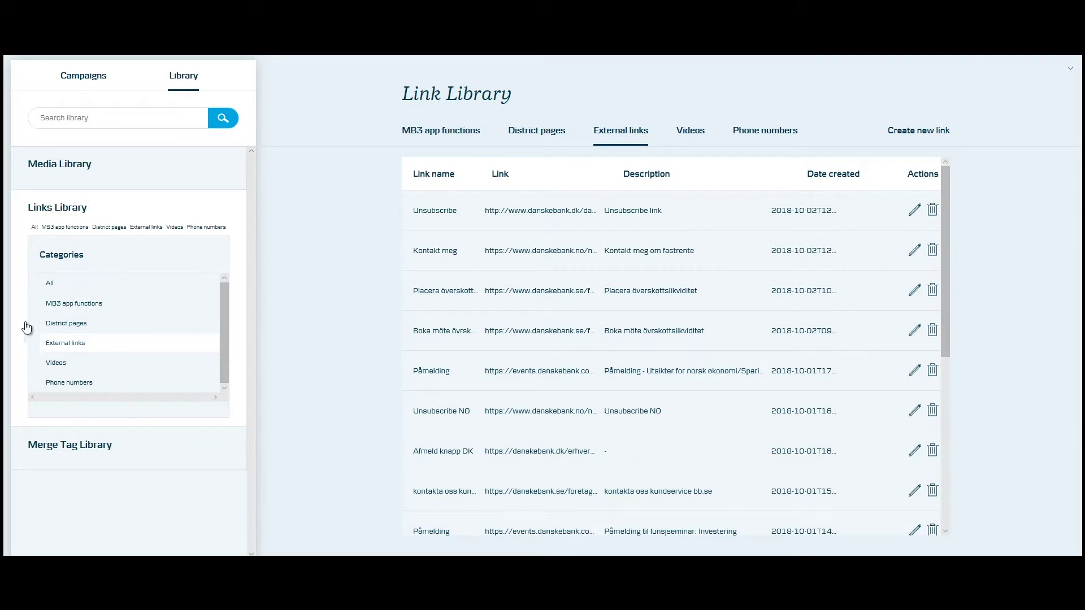
- Create a merge tag named "Birthday" with the test value "September 1st" and the description "Customer's birthday"
{"action": "left_click", "coordinate": [55, 446]}
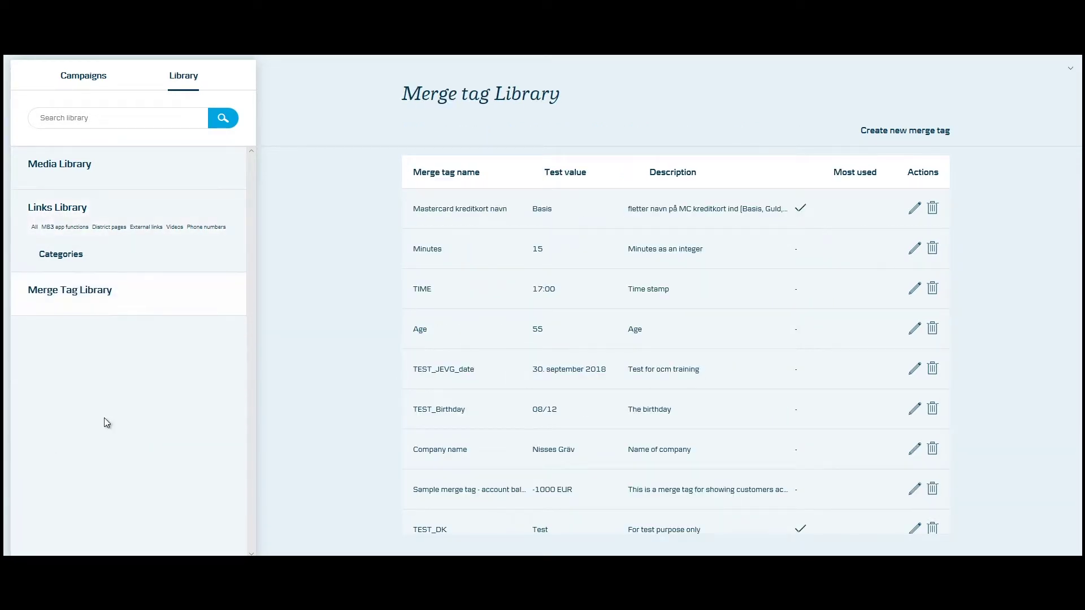
{"action": "left_click", "coordinate": [882, 136]}
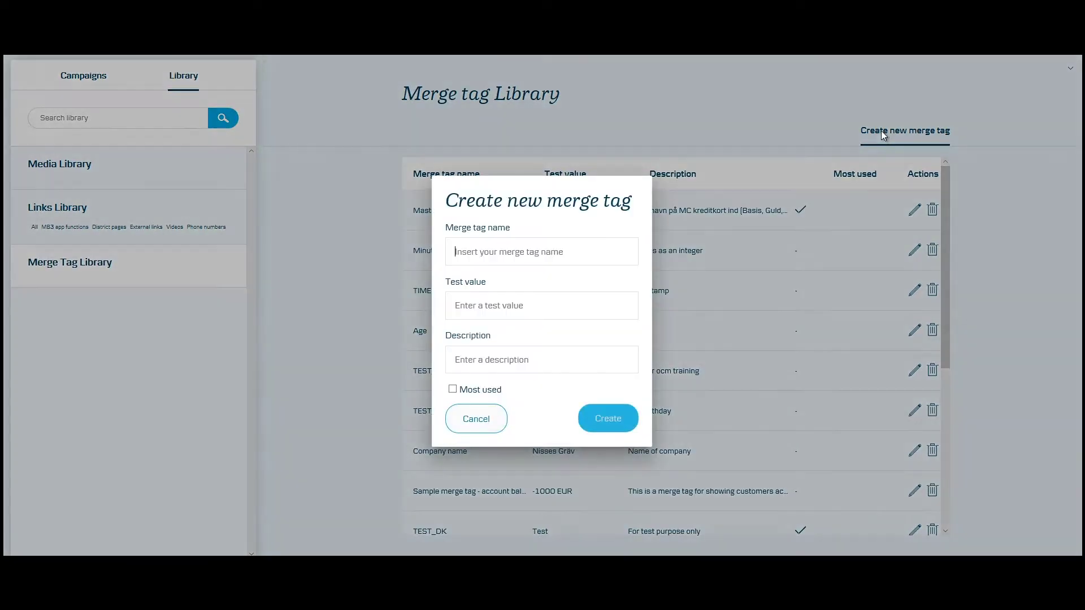
{"action": "type", "text": "Birthday"}
{"action": "left_click", "coordinate": [541, 306]}
{"action": "type", "text": "September 1st"}
{"action": "left_click", "coordinate": [541, 360]}
{"action": "type", "text": "Customer's birthday"}
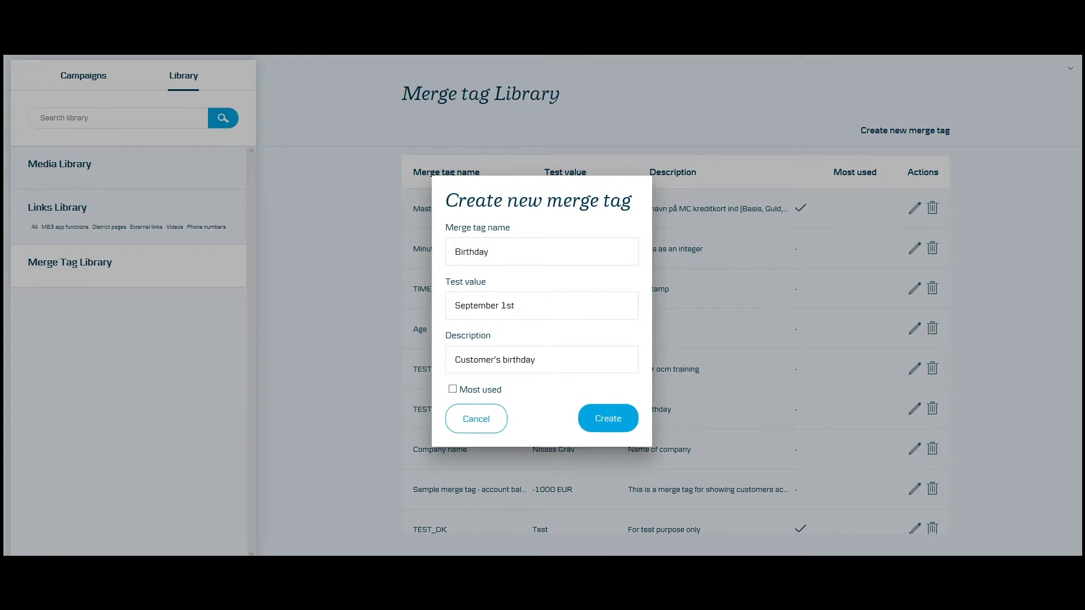
{"action": "left_click", "coordinate": [601, 429]}
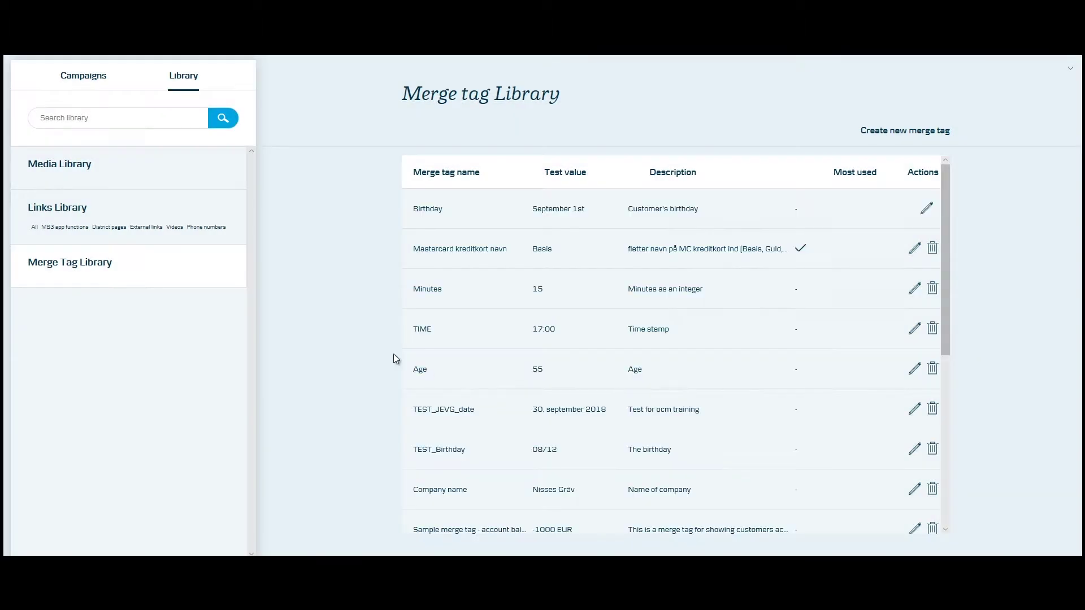
- Upload the couple-looking-at-apartment (1) image from Downloads to the Danske Bank OmniChannel media folder and start editing the uploaded item
{"action": "left_click", "coordinate": [89, 177]}
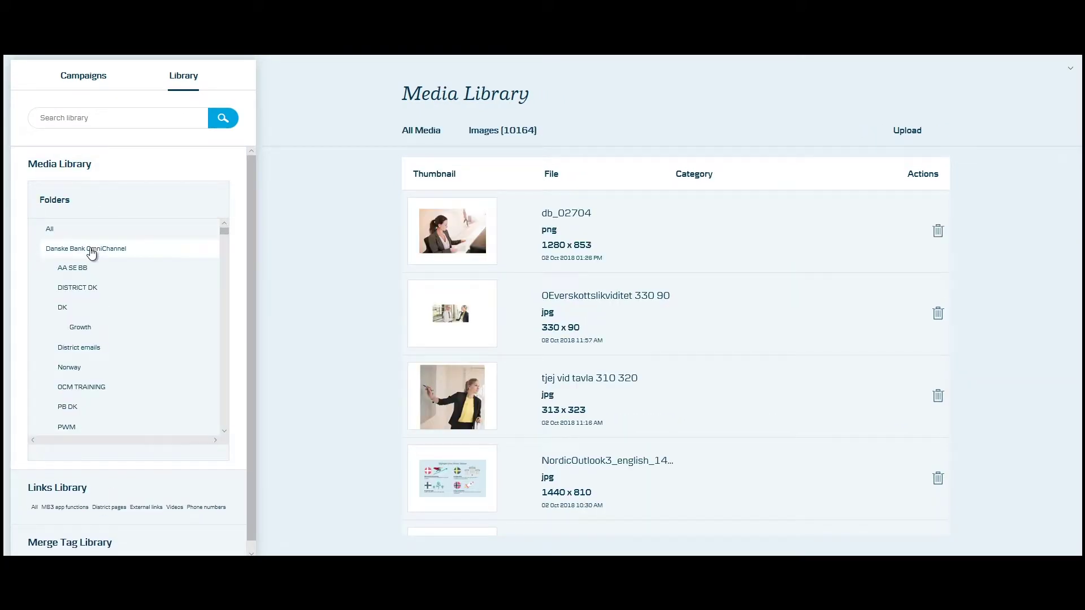
{"action": "left_click", "coordinate": [91, 251]}
{"action": "left_click", "coordinate": [907, 131]}
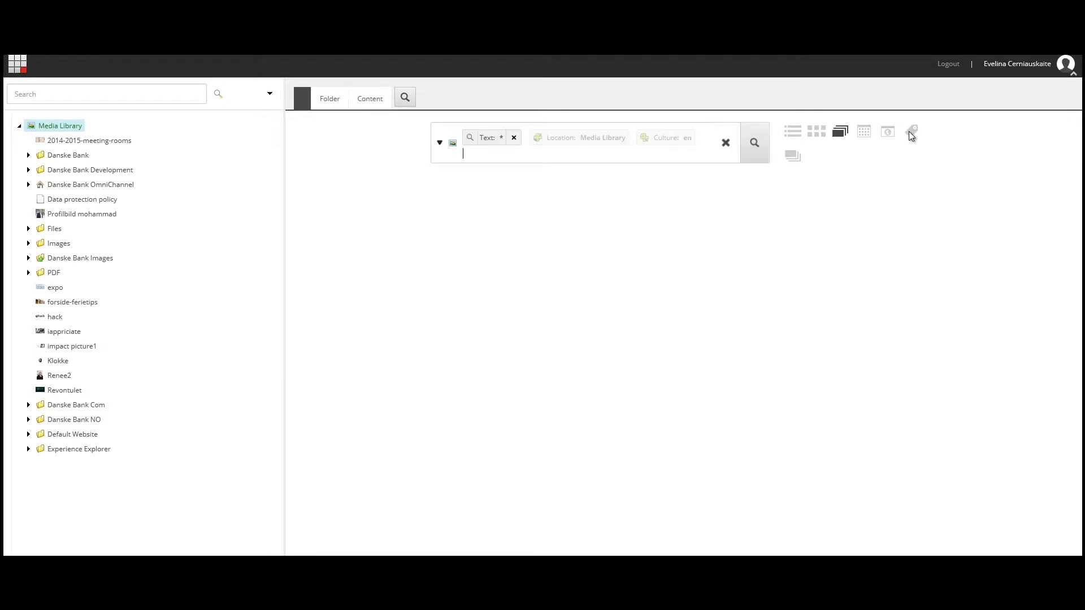
{"action": "left_click", "coordinate": [91, 184]}
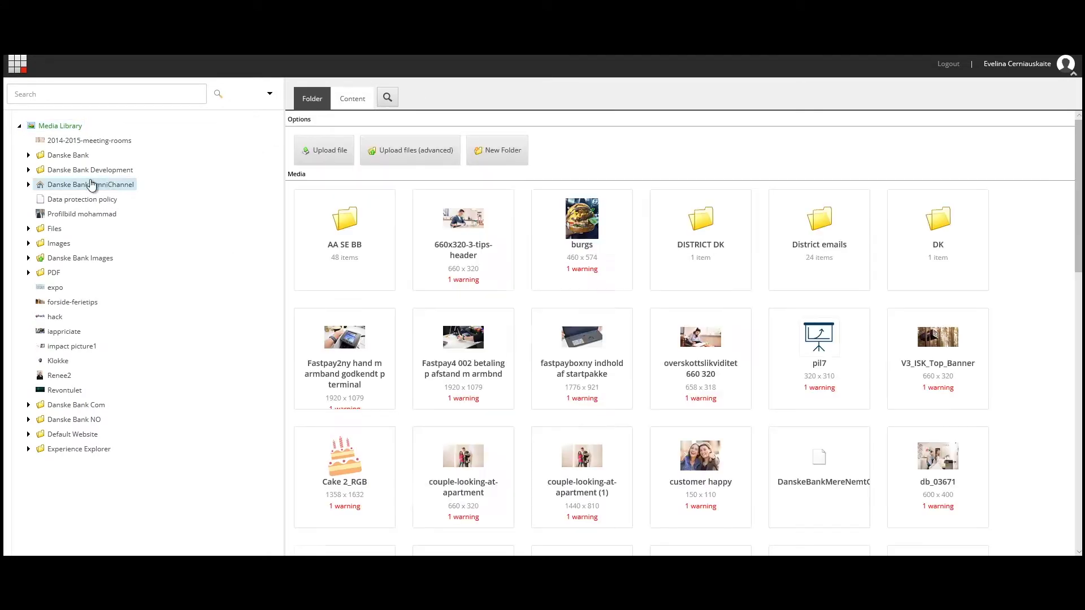
{"action": "left_click", "coordinate": [310, 154]}
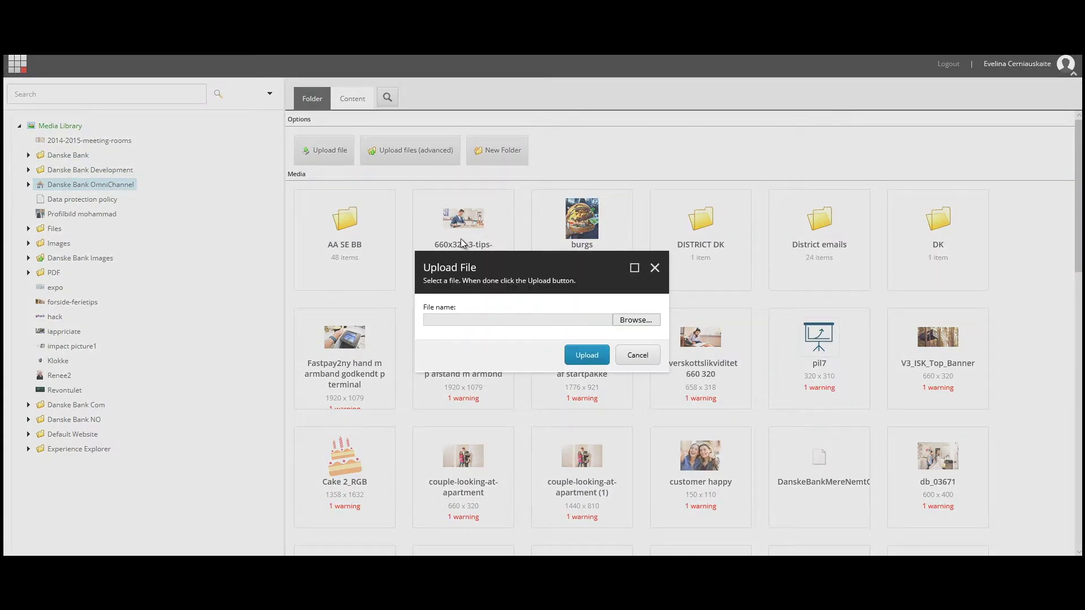
{"action": "left_click", "coordinate": [638, 320]}
{"action": "left_click", "coordinate": [892, 369]}
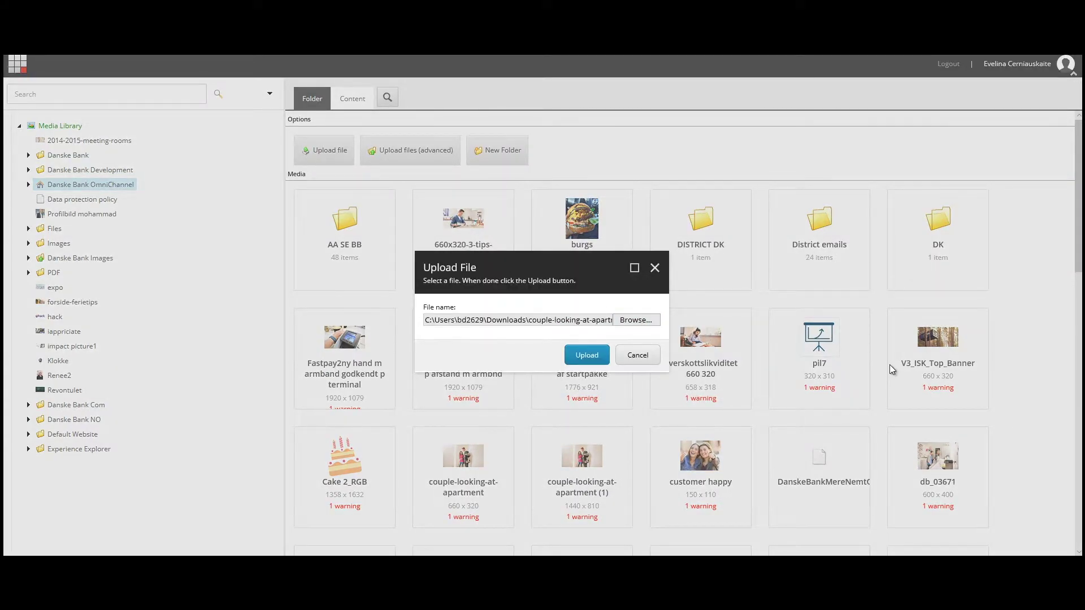
{"action": "left_click", "coordinate": [604, 356]}
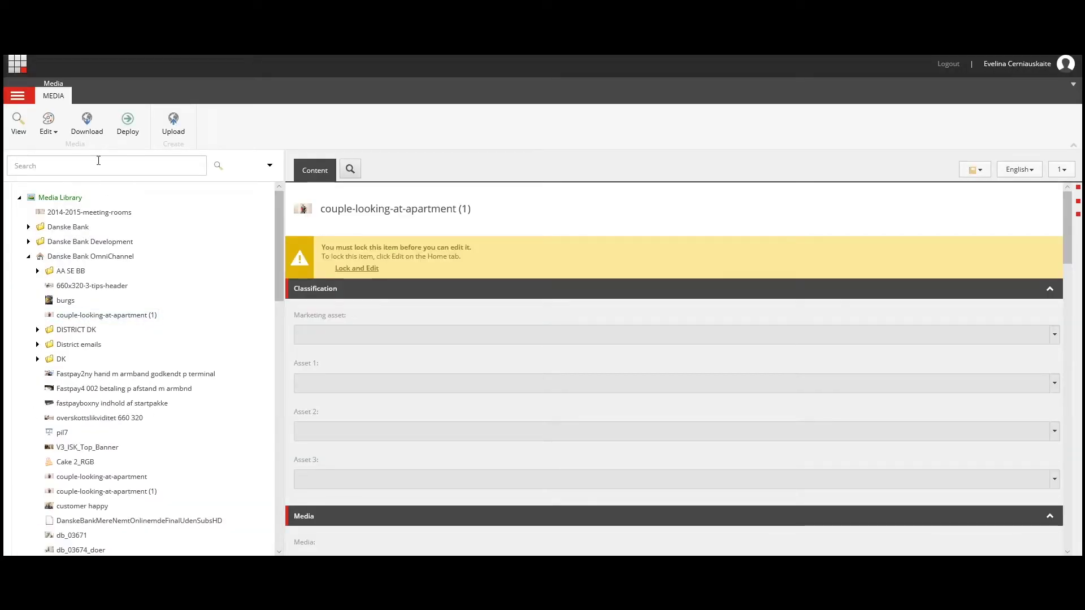
{"action": "left_click", "coordinate": [49, 121]}
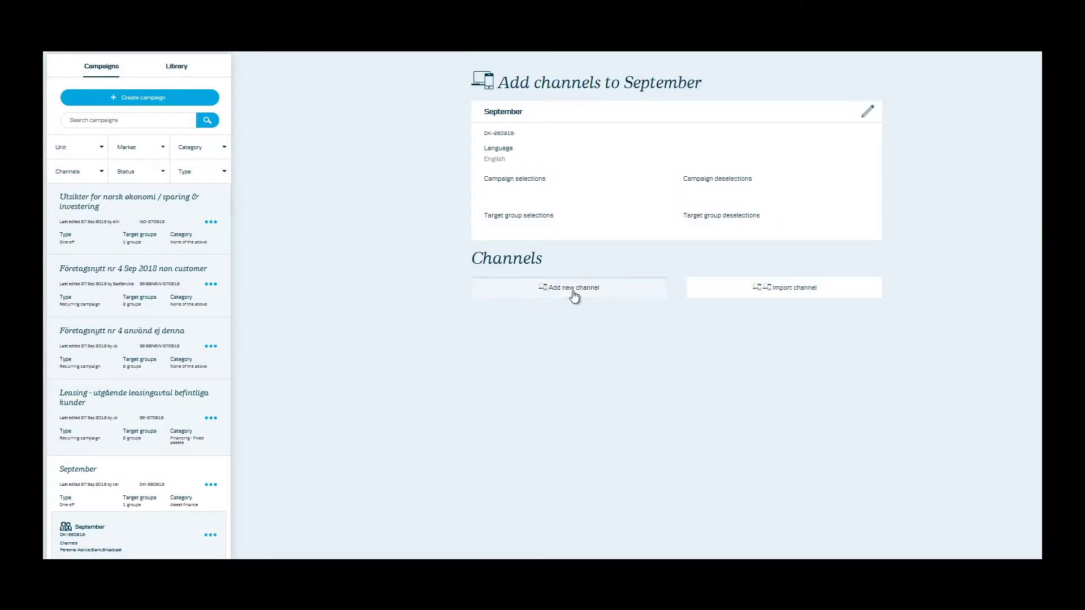
- Add a Blank email template channel to the September target group and open the content editor for Content A
{"action": "left_click", "coordinate": [573, 295]}
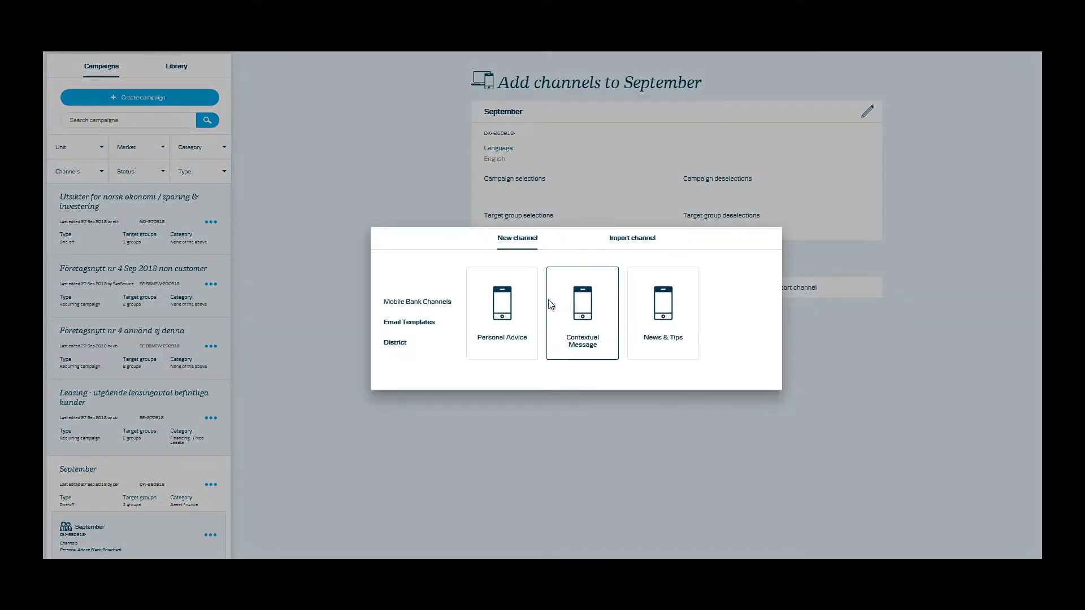
{"action": "left_click", "coordinate": [423, 323]}
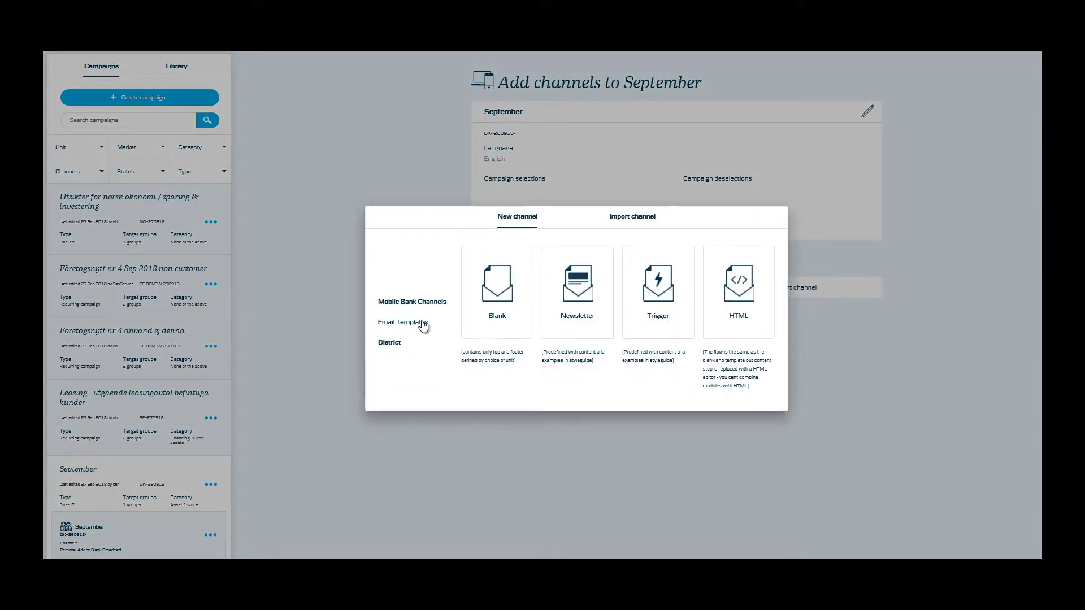
{"action": "left_click", "coordinate": [496, 299]}
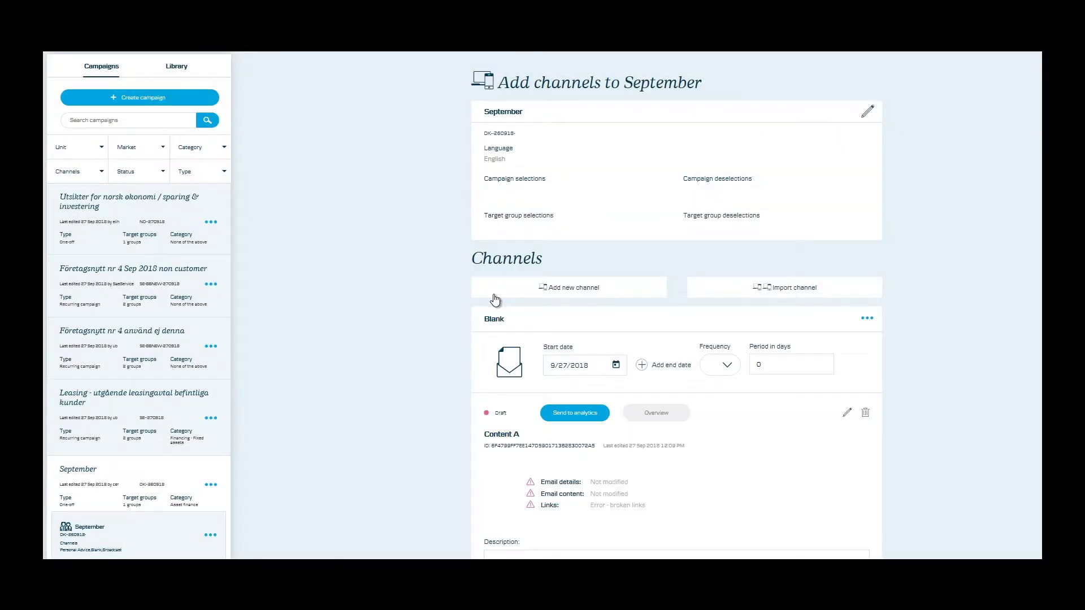
{"action": "left_click", "coordinate": [847, 415]}
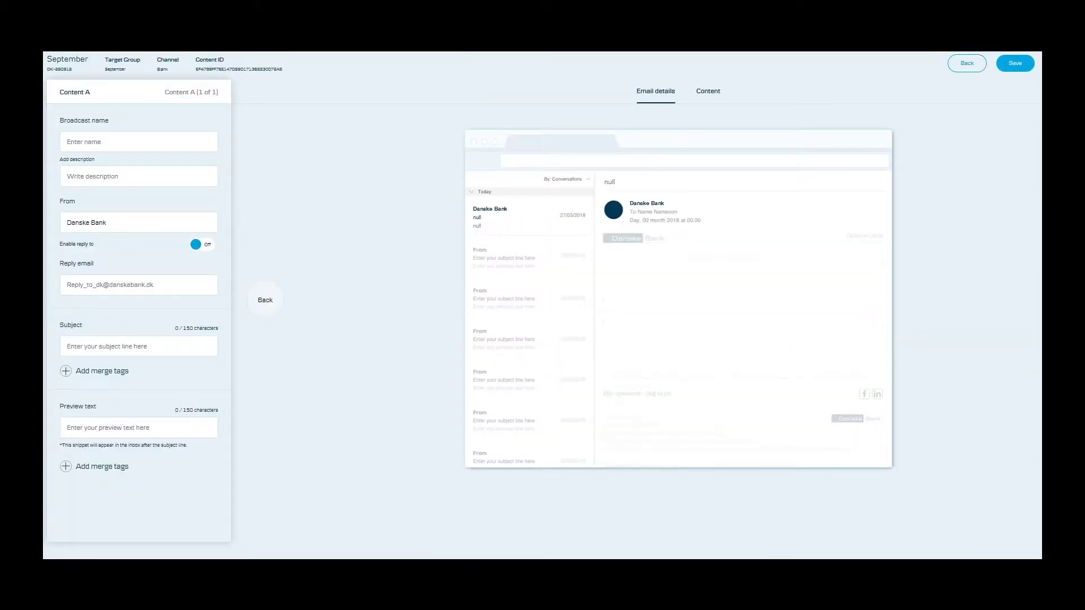
{"action": "left_click", "coordinate": [709, 92]}
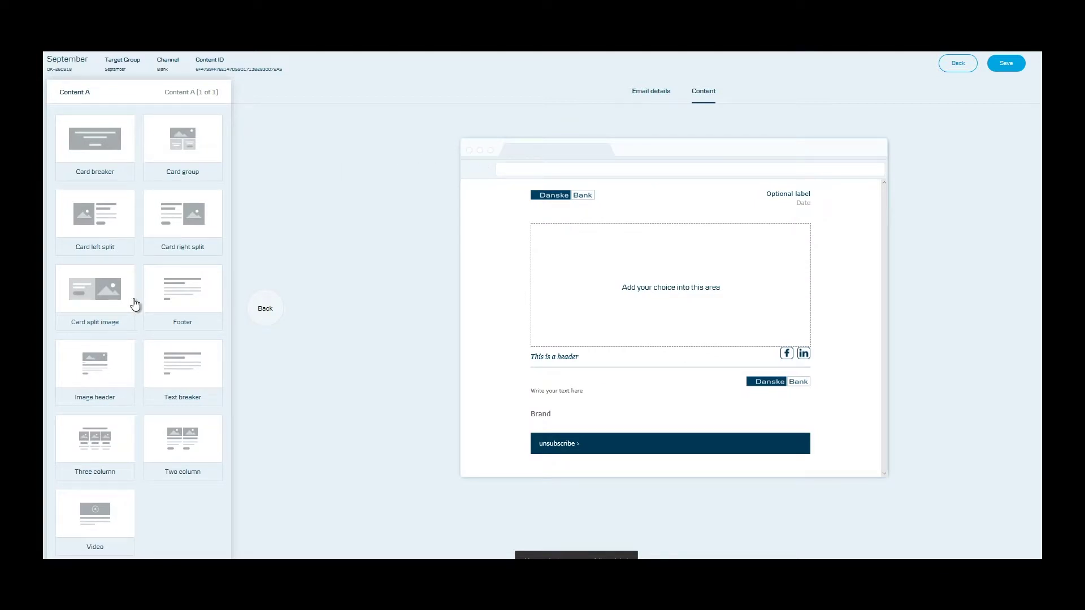
- Add an Image header module to the email and insert the 660x320-3-tips-header picture, searching the media library for "tips"
{"action": "left_click", "coordinate": [98, 354]}
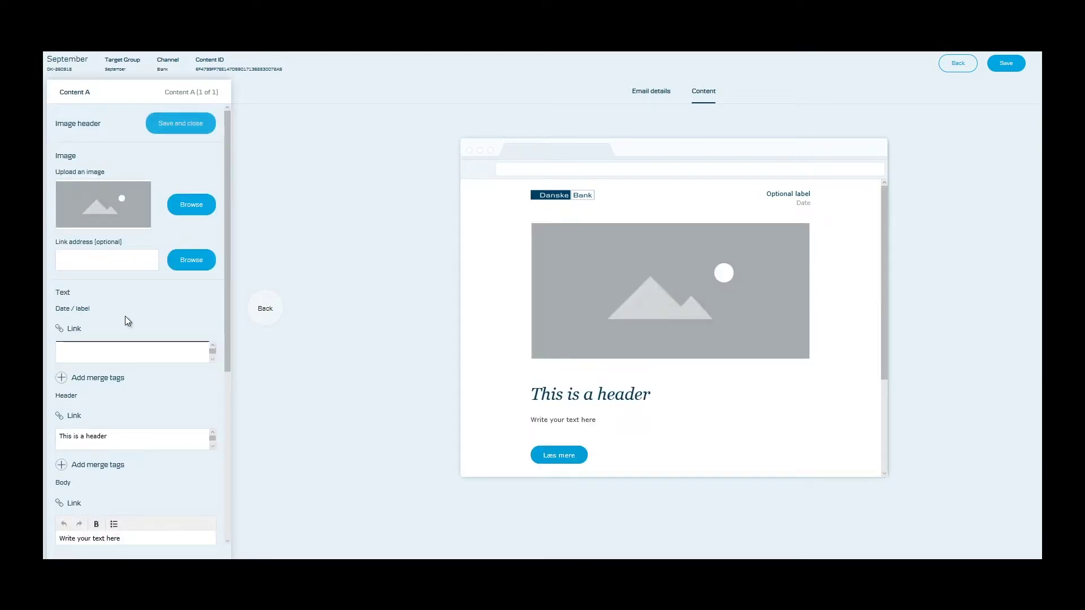
{"action": "left_click", "coordinate": [192, 205]}
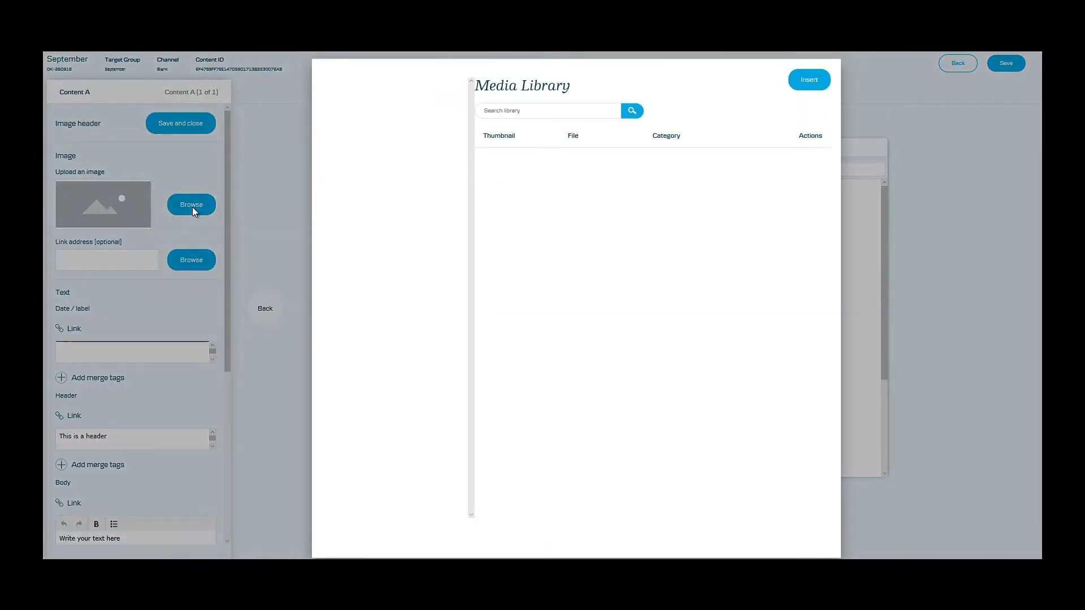
{"action": "left_click", "coordinate": [536, 111]}
{"action": "type", "text": "tips"}
{"action": "key", "text": "Return"}
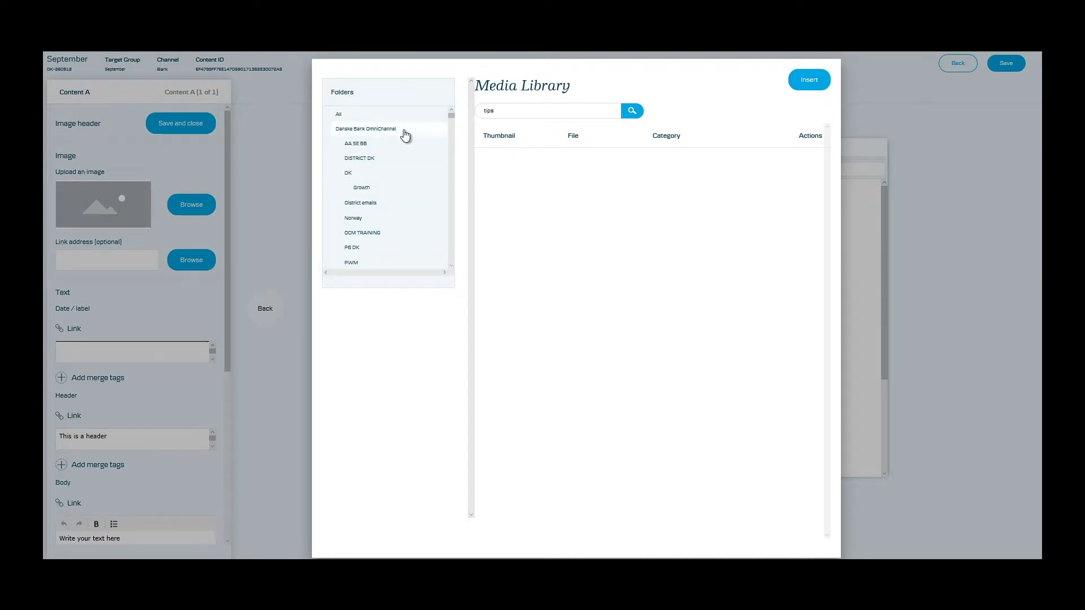
{"action": "left_click", "coordinate": [508, 181]}
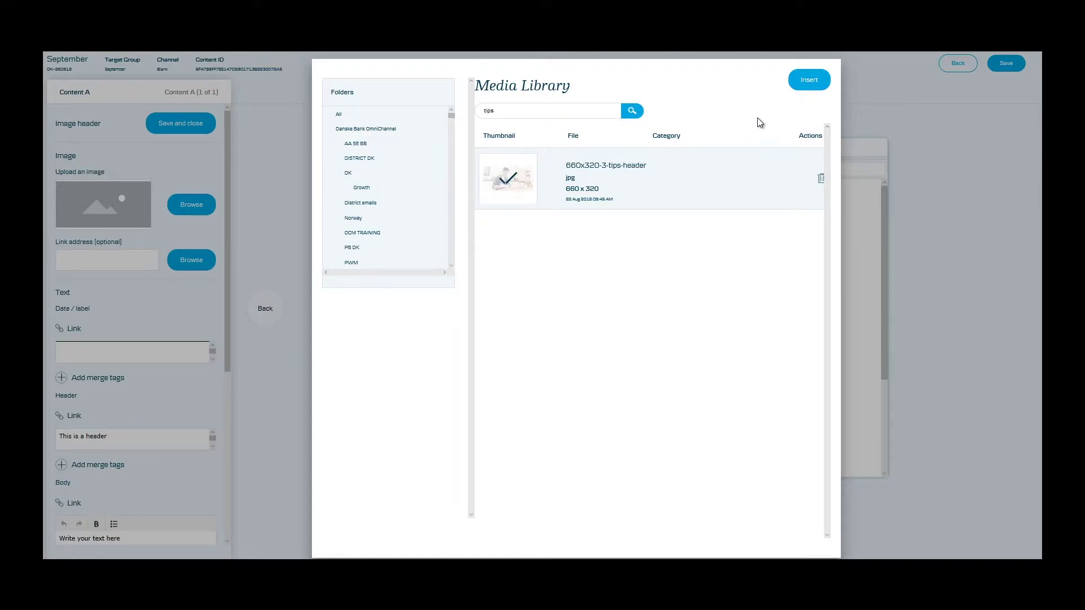
{"action": "left_click", "coordinate": [806, 82]}
- Set the image header's headline to "Beskyt din virksomhed mod IT-svindel", fill its body with the IT-svindel text, and save the module
{"action": "scroll", "coordinate": [161, 347], "scroll_direction": "down", "scroll_amount": 1}
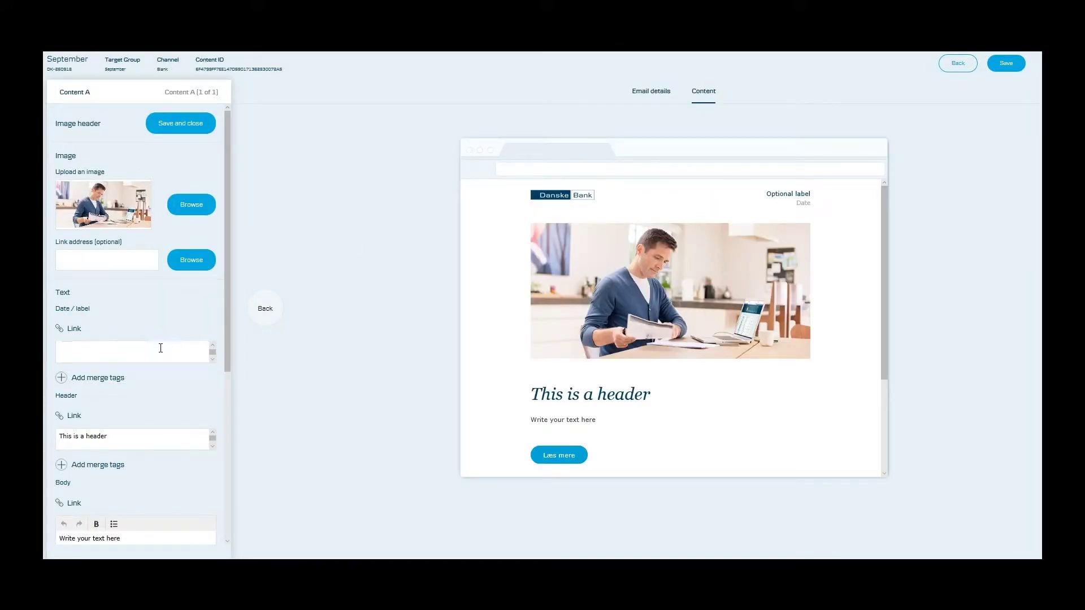
{"action": "scroll", "coordinate": [128, 368], "scroll_direction": "down", "scroll_amount": 5}
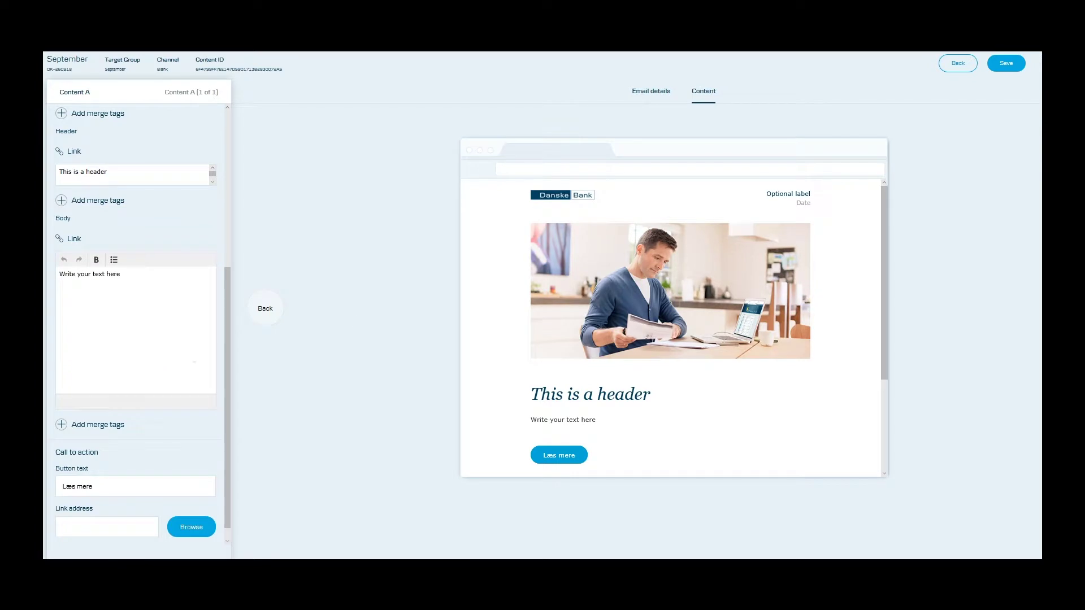
{"action": "key", "text": "ctrl+a"}
{"action": "type", "text": "Beskyt din virksomhed mod IT-svindel"}
{"action": "key", "text": "ctrl+a"}
{"action": "type", "text": "IT-svindel er en stadig større trussel mod både små og store virksomheder. Og det kan få alvorlige konsekvenser for dem, der bliver ramt. Som bank har vi ikke alene et stort ansvar for at sikre, at dine bankforretninger med os er godt beskyttet. Vi tager også gerne et medansvar for at hjælpe jeres virksomhed med at blive bedst muligt rustet mod IT-svindel. Med få og enkle skridt kan I øge jeres IT-sikkerhed. Find gode råd og hjælp fra vores nye IT-sikkerhedsside - Keep It Safe"}
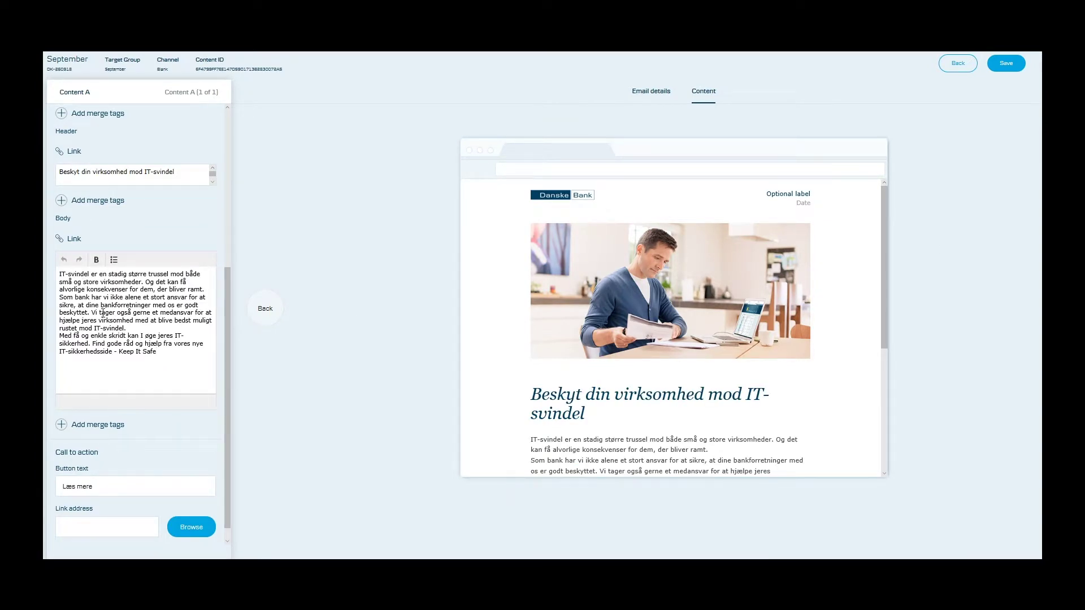
{"action": "scroll", "coordinate": [103, 313], "scroll_direction": "down", "scroll_amount": 3}
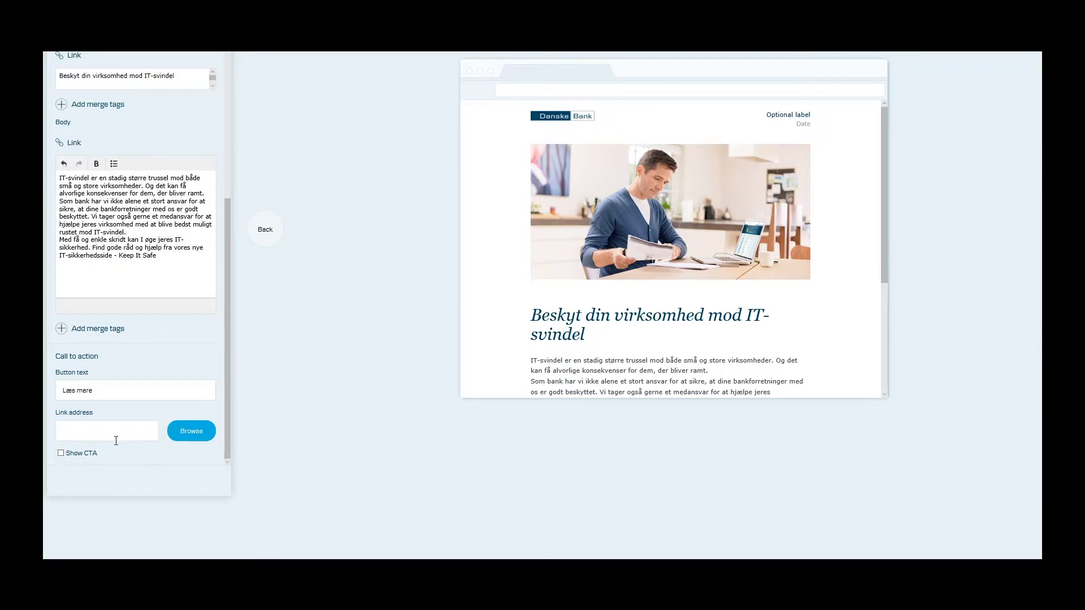
{"action": "scroll", "coordinate": [475, 225], "scroll_direction": "down", "scroll_amount": 5}
{"action": "scroll", "coordinate": [115, 219], "scroll_direction": "up", "scroll_amount": 5}
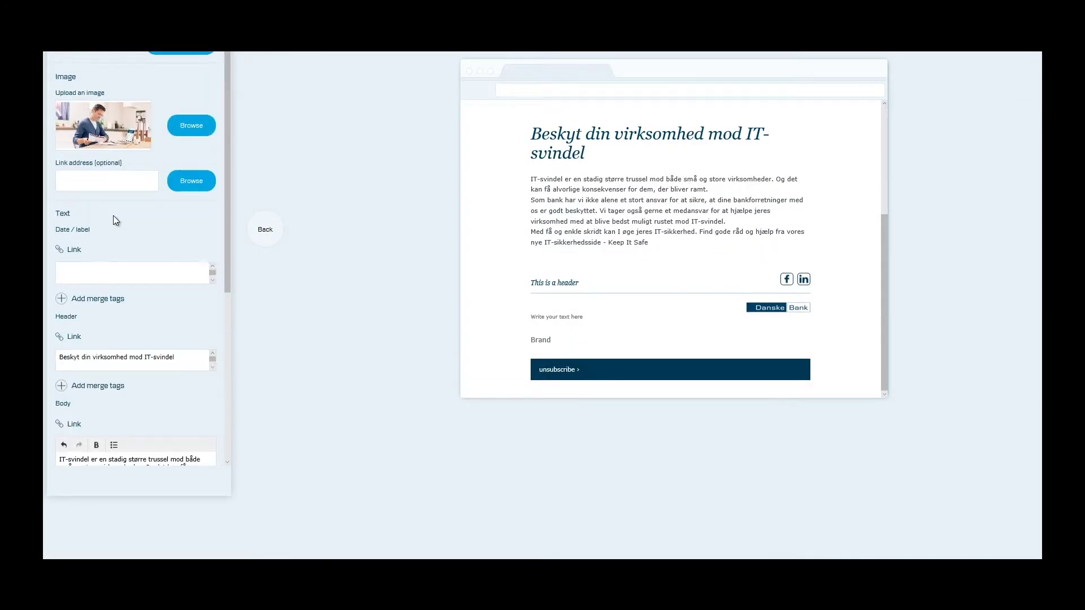
{"action": "scroll", "coordinate": [136, 186], "scroll_direction": "up", "scroll_amount": 3}
{"action": "left_click", "coordinate": [168, 124]}
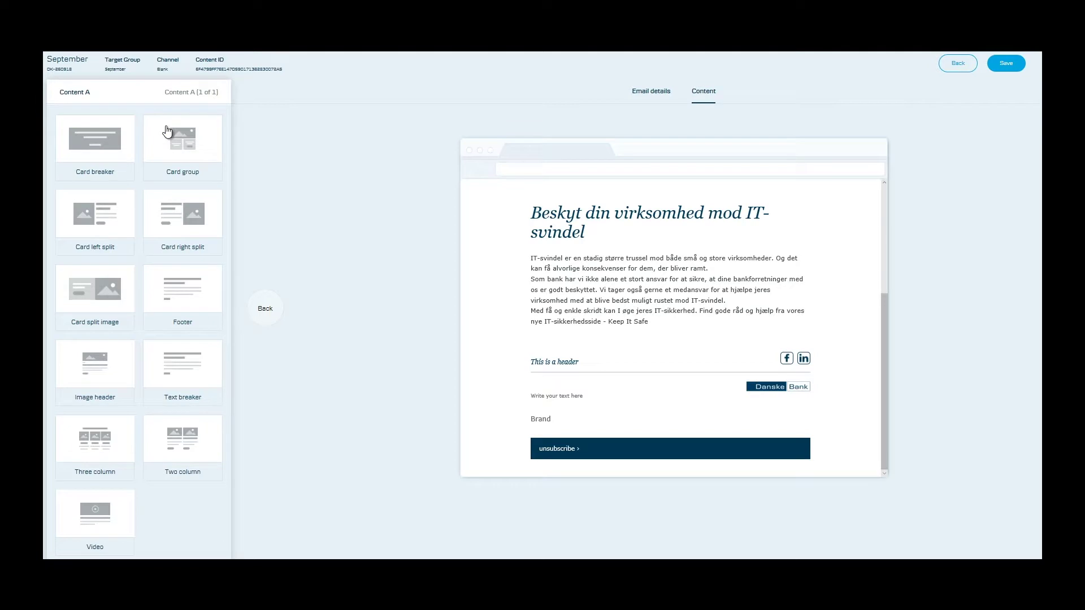
- Add a Card split image module with a dark blue background and the headline "Cyber-svindel: Top 2 at holde øje med netop nu"
{"action": "left_click", "coordinate": [96, 303]}
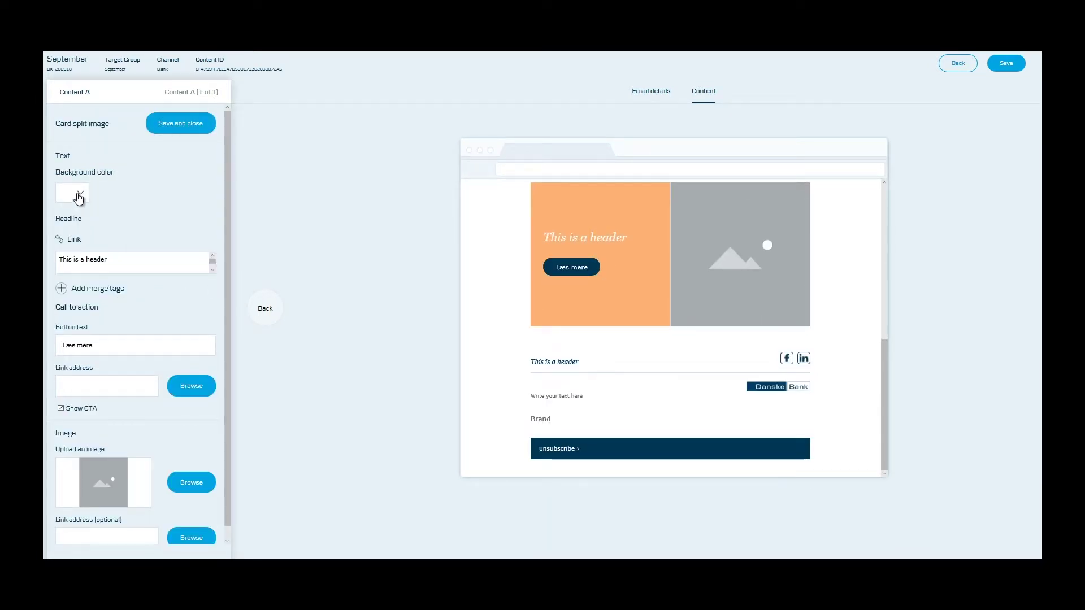
{"action": "left_click", "coordinate": [79, 195]}
{"action": "left_click", "coordinate": [84, 247]}
{"action": "left_click_drag", "start_coordinate": [108, 259], "coordinate": [59, 259]}
{"action": "type", "text": "Cyber-svindel: Top 2 at holde øje med netop nu"}
- Link the split card's "Læs mere" call to action to a danskebank.dk/erhverv page from the library's external links
{"action": "left_click", "coordinate": [189, 387]}
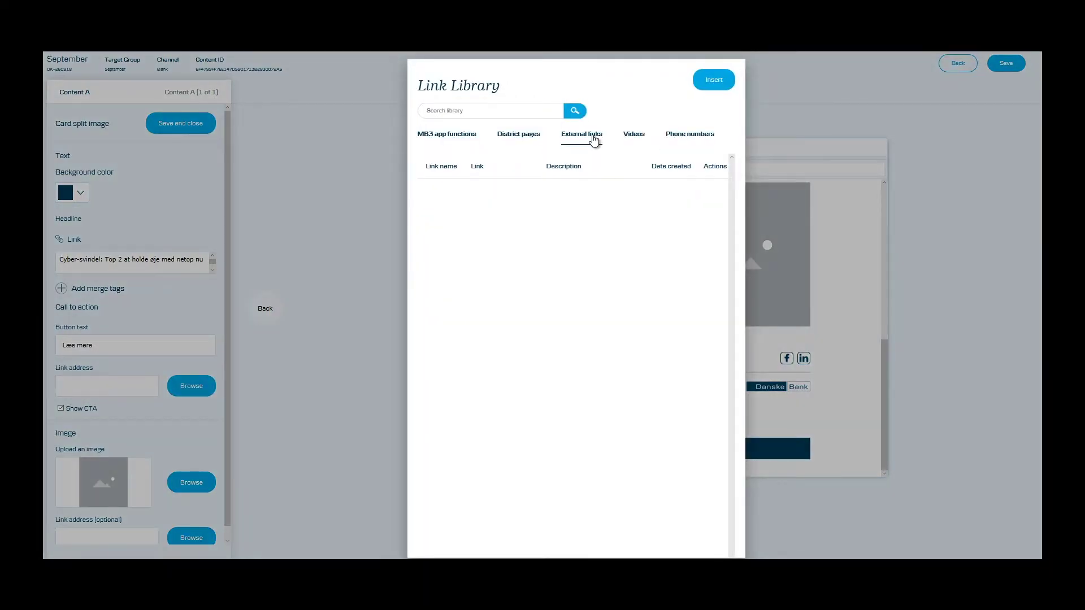
{"action": "left_click", "coordinate": [594, 138]}
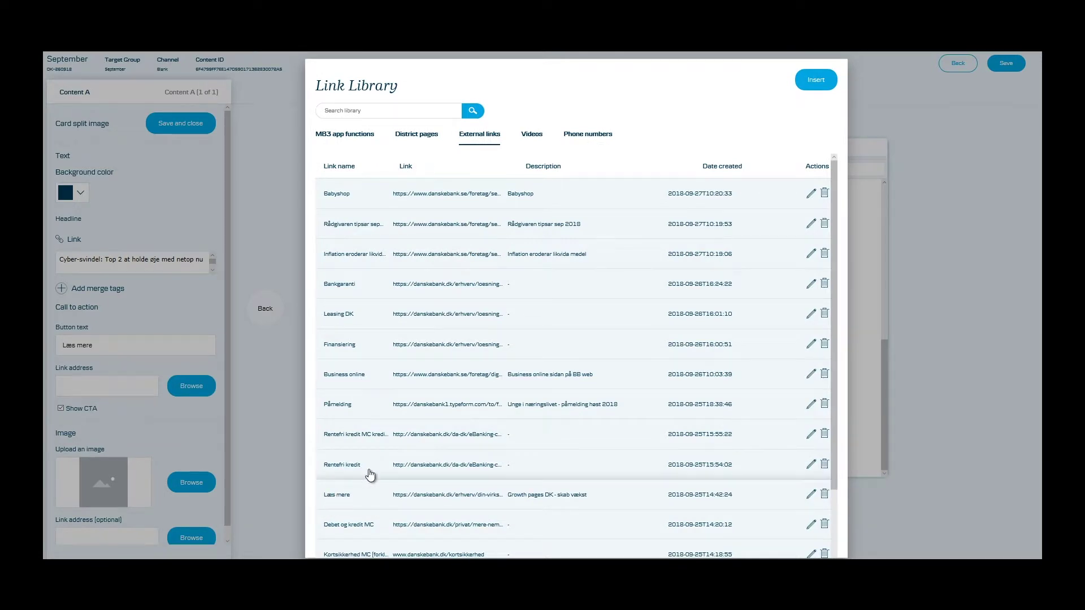
{"action": "left_click", "coordinate": [816, 80]}
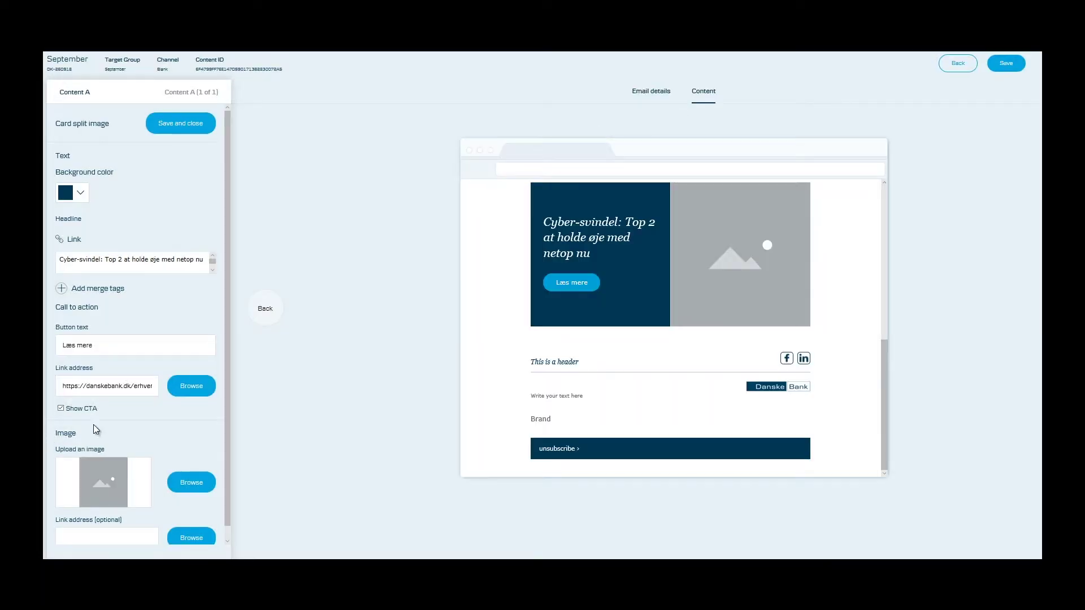
- Insert the Example Card right split picture into the split card, searching the media library for "example", and save the module
{"action": "scroll", "coordinate": [96, 429], "scroll_direction": "down", "scroll_amount": 1}
{"action": "left_click", "coordinate": [185, 470]}
{"action": "left_click", "coordinate": [512, 111]}
{"action": "type", "text": "example"}
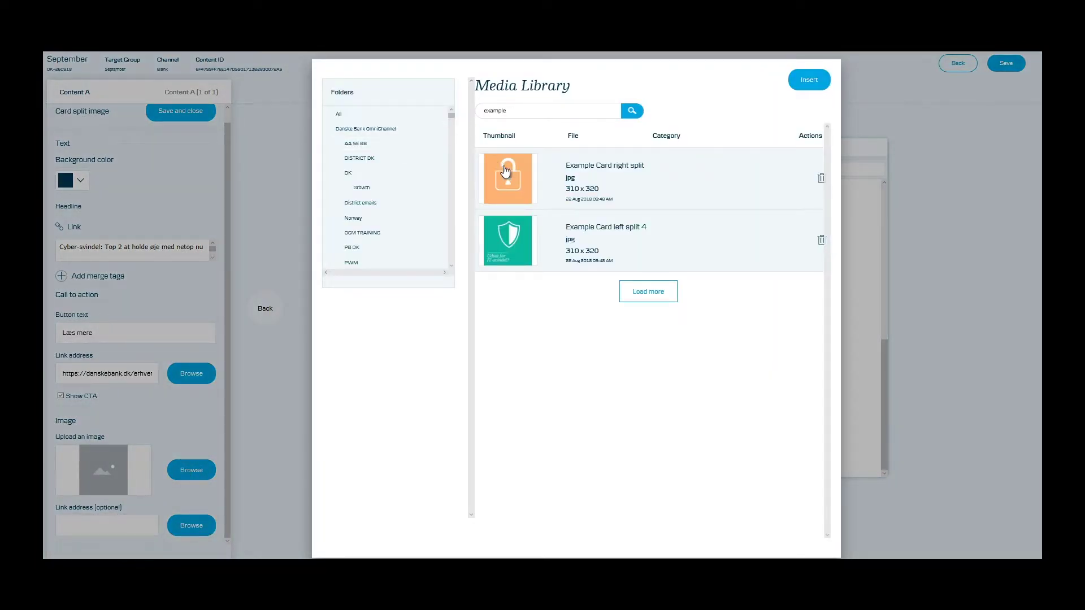
{"action": "left_click", "coordinate": [809, 79]}
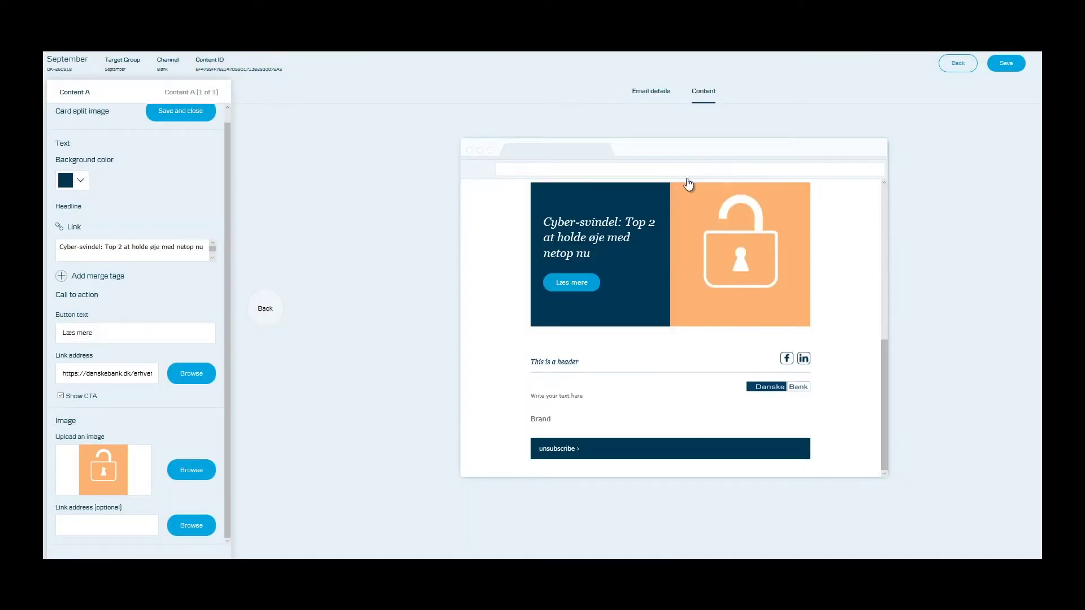
{"action": "scroll", "coordinate": [643, 325], "scroll_direction": "up", "scroll_amount": 10}
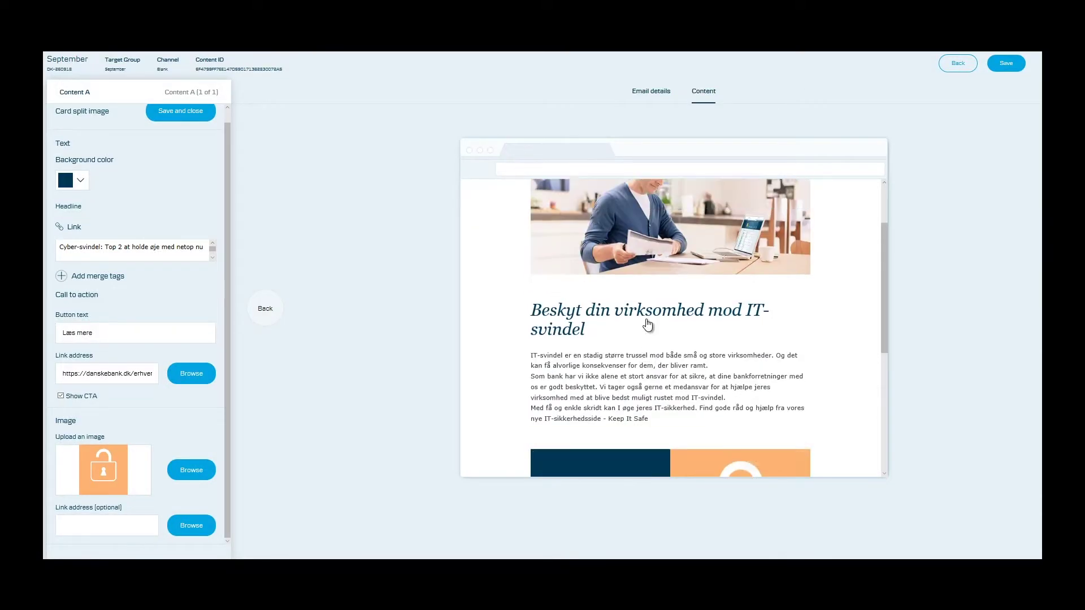
{"action": "scroll", "coordinate": [191, 180], "scroll_direction": "up", "scroll_amount": 1}
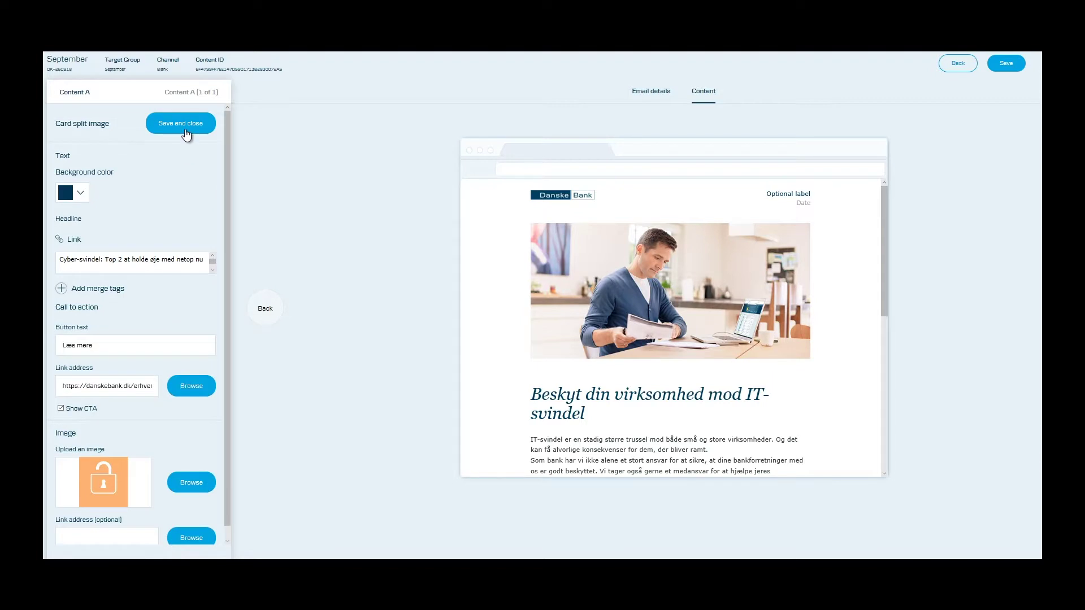
{"action": "left_click", "coordinate": [187, 135]}
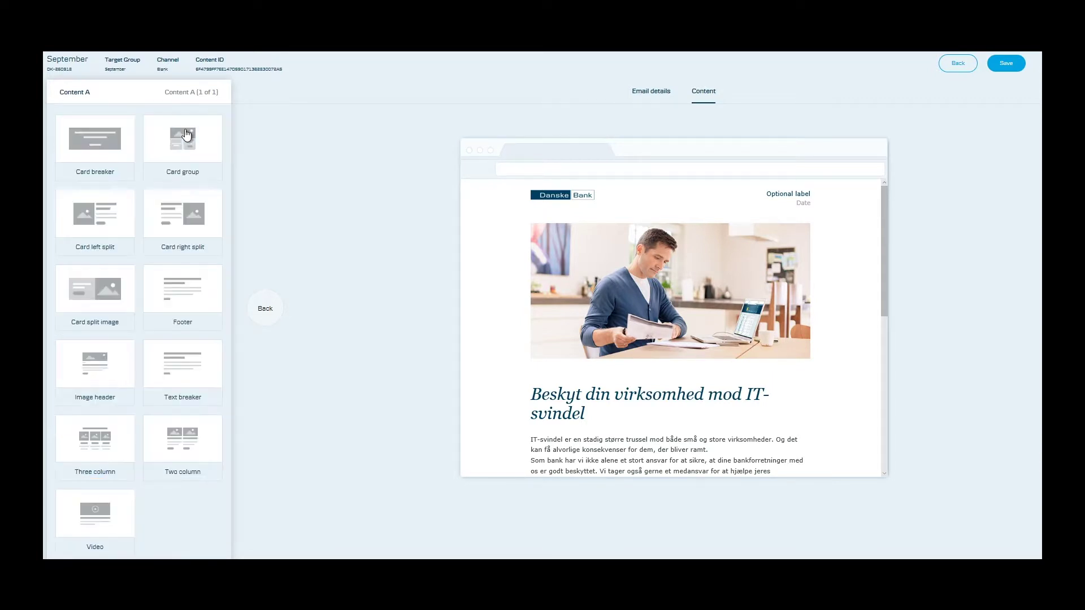
- Save the September email content and return to the target group's channel overview
{"action": "left_click", "coordinate": [1008, 66]}
{"action": "left_click", "coordinate": [958, 66]}
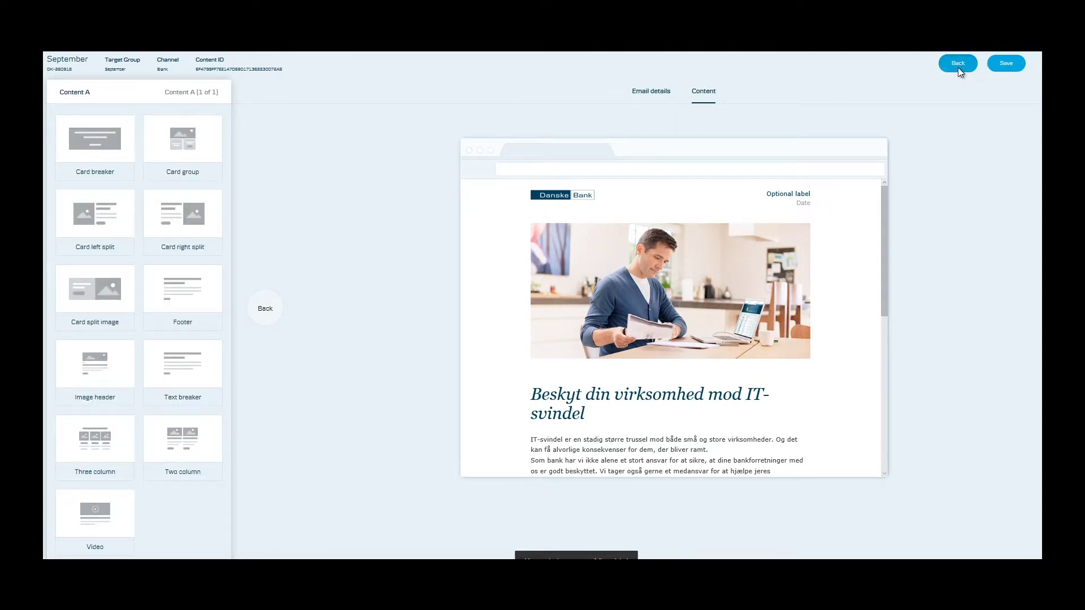
{"action": "scroll", "coordinate": [609, 354], "scroll_direction": "down", "scroll_amount": 1}
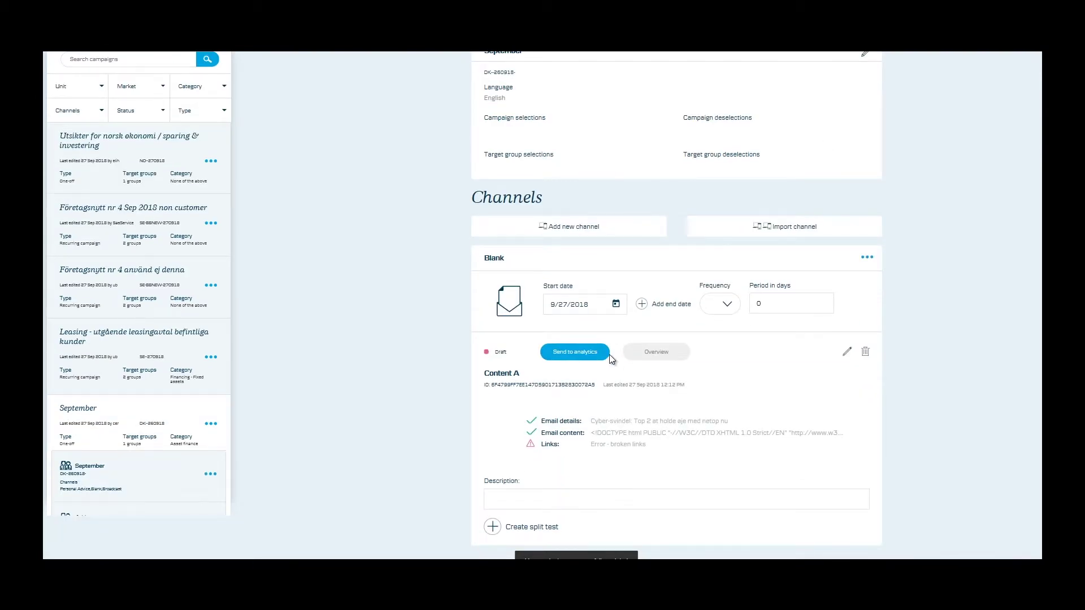
- Add a District Broadcast channel to the September target group and open its Content A for editing
{"action": "left_click", "coordinate": [560, 228]}
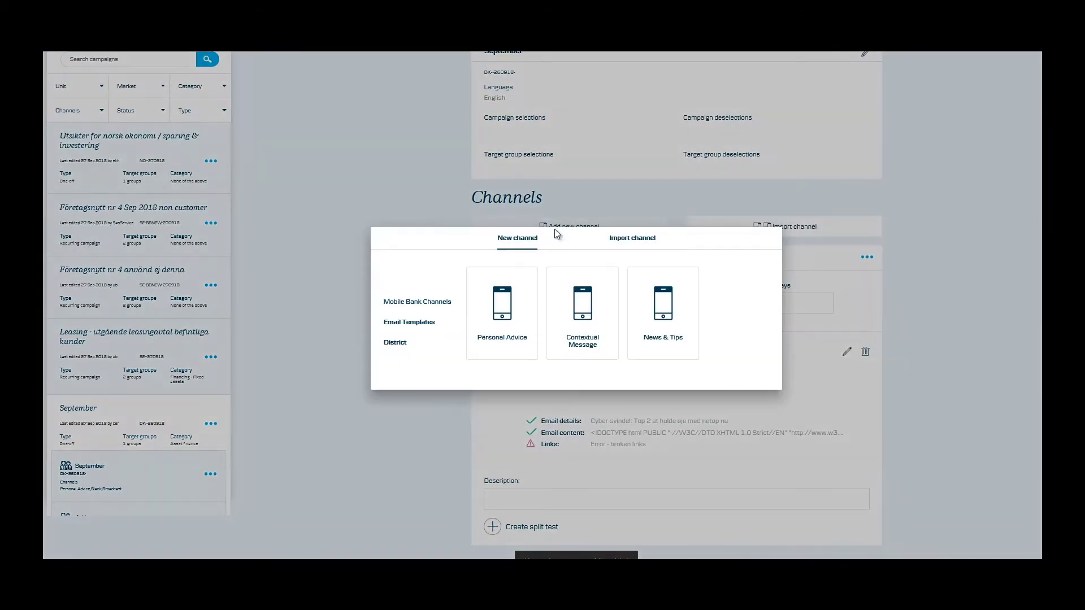
{"action": "left_click", "coordinate": [394, 344]}
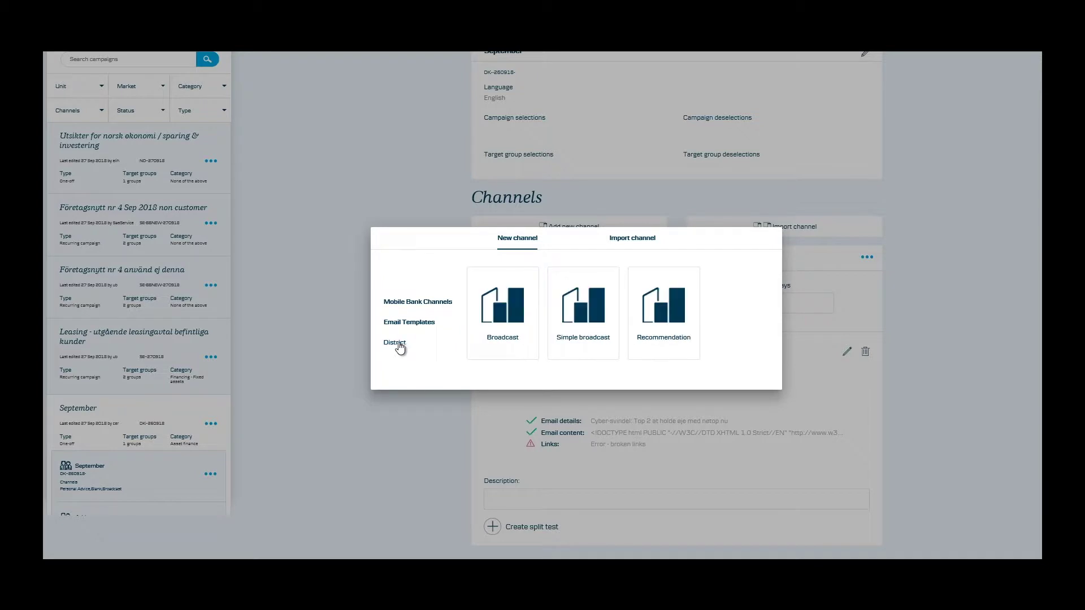
{"action": "left_click", "coordinate": [593, 304]}
{"action": "scroll", "coordinate": [596, 304], "scroll_direction": "down", "scroll_amount": 4}
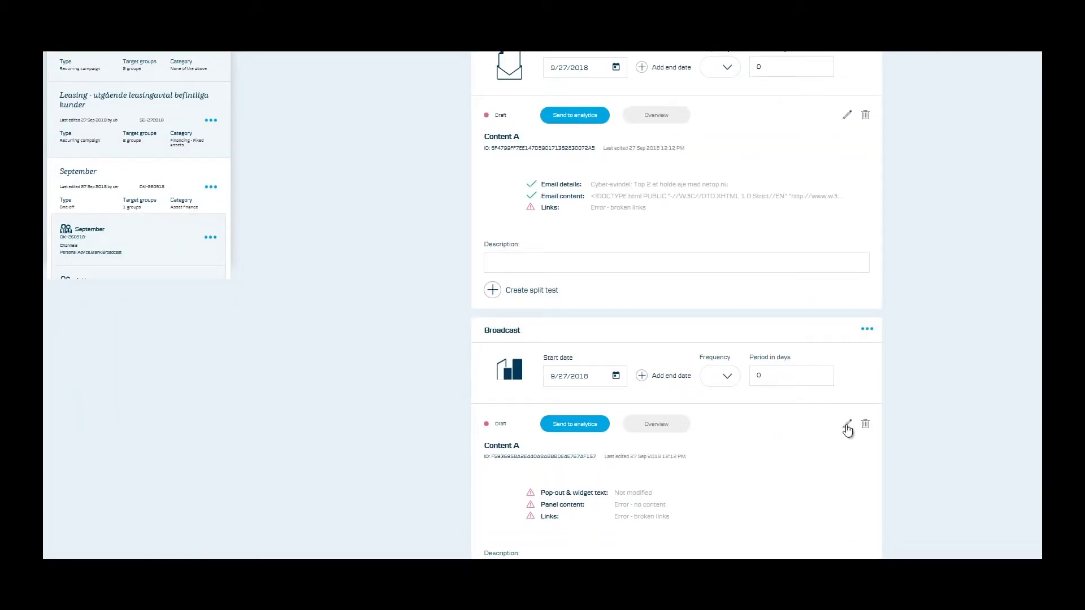
{"action": "left_click", "coordinate": [847, 425]}
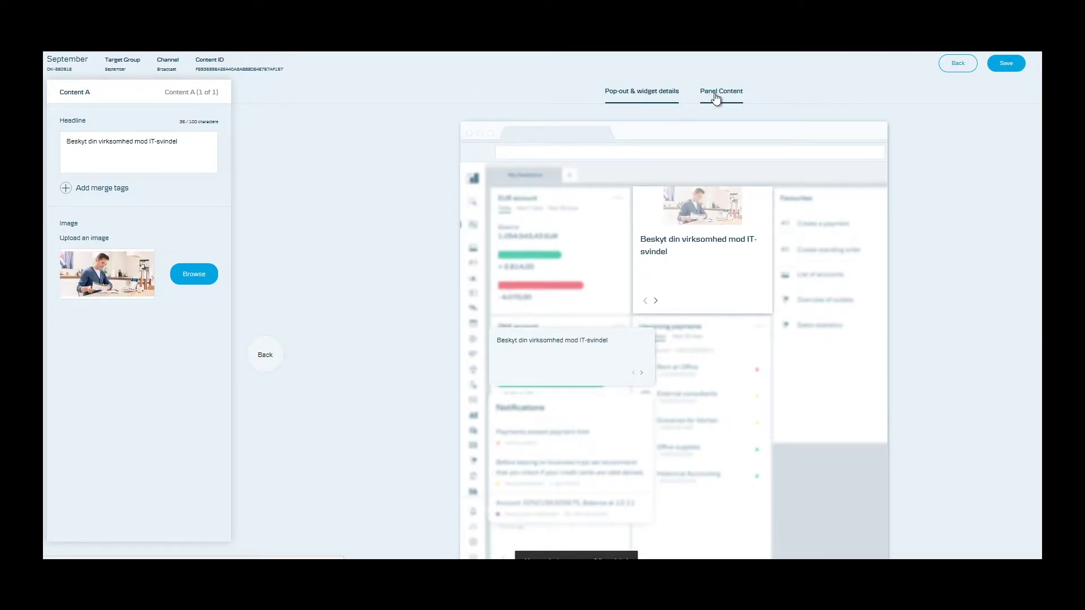
- Add an Image header module to the Broadcast panel content and insert the 660x320-3-tips-header picture from the media library
{"action": "left_click", "coordinate": [716, 97]}
{"action": "left_click", "coordinate": [171, 247]}
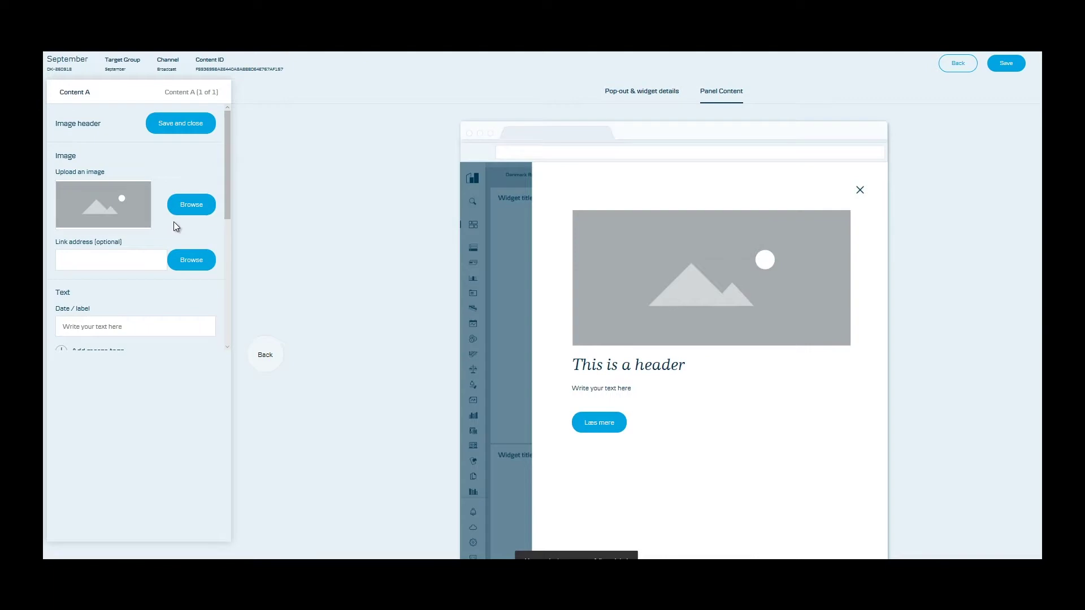
{"action": "left_click", "coordinate": [185, 209]}
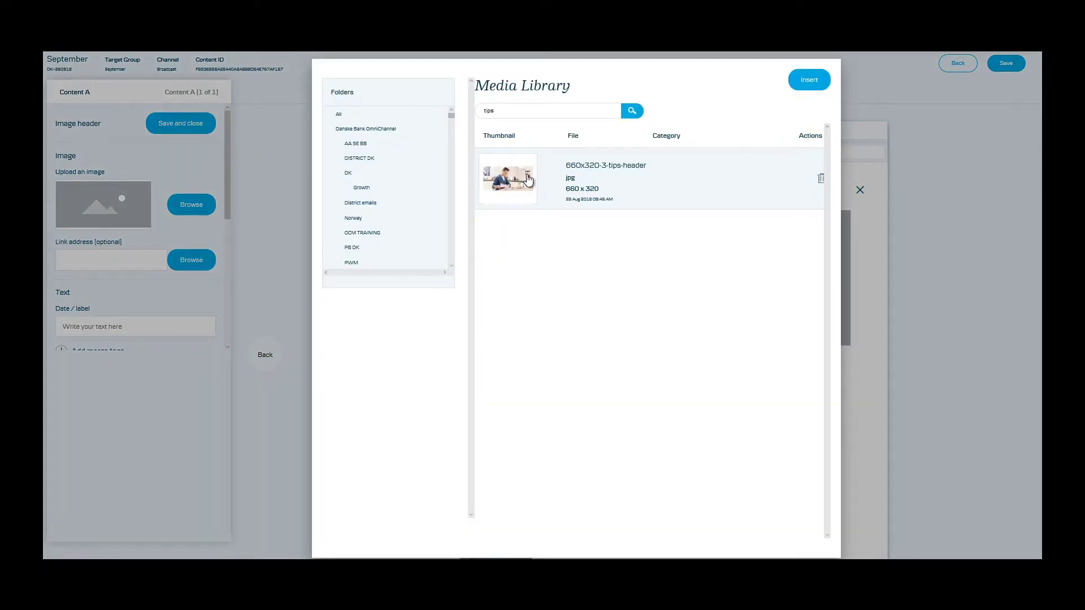
{"action": "left_click", "coordinate": [528, 180]}
{"action": "left_click", "coordinate": [809, 80]}
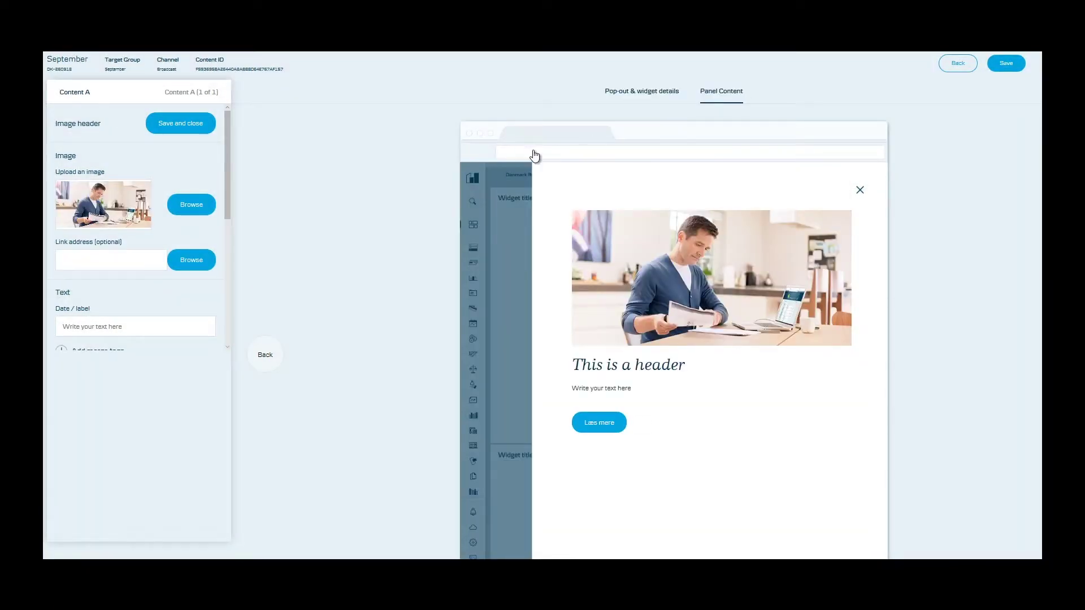
- Set the image header's header to "Beskyt din virksomhed mod IT-svindel" and its body to the text starting "IT-svindel er en stadig større trussel"
{"action": "scroll", "coordinate": [160, 275], "scroll_direction": "down", "scroll_amount": 3}
{"action": "triple_click", "coordinate": [117, 240]}
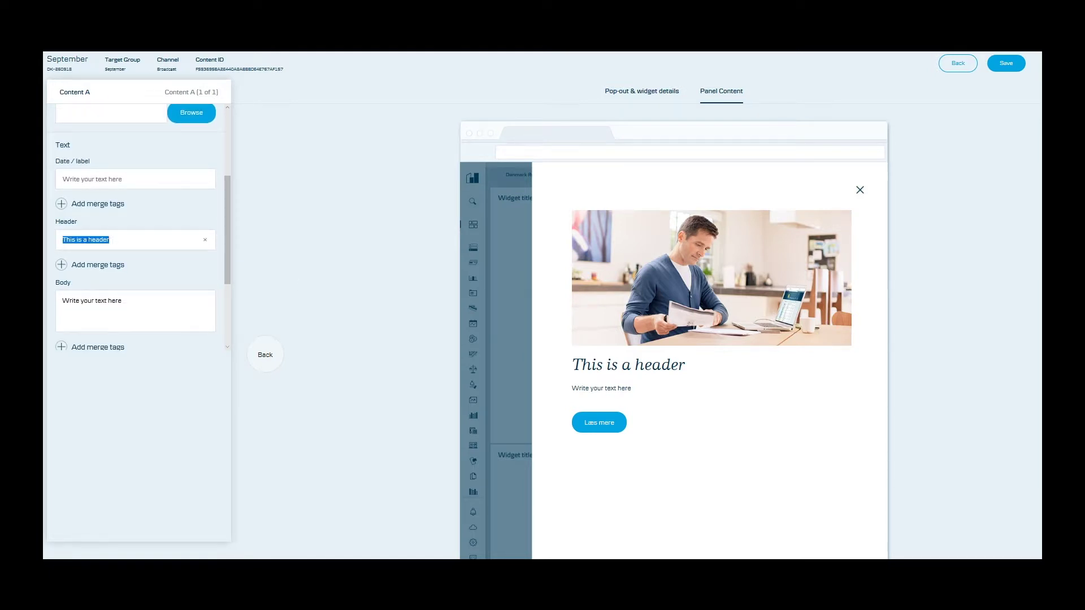
{"action": "type", "text": "Beskyt din virksomhed mod IT-svindel"}
{"action": "triple_click", "coordinate": [92, 300]}
{"action": "type", "text": "IT-svindel er en stadig større trussel mod både små og store virksomheder. Og det kan få alvorlige konsekvenser for dem, der bliver ramt. Som bank har vi ikke alene et stort ansvar for at sikre, at dine bankforretninger med os er godt beskyttet. Vi tager også gerne et medansvar for at hjælpe jeres virksomhed med at blive bedst muligt rustet mod IT-svindel. Med få og enkle skridt kan I øge jeres IT-sikkerhed. Find gode råd og hjælp fra vores nye IT-sikkerhedsside - Keep It Safe"}
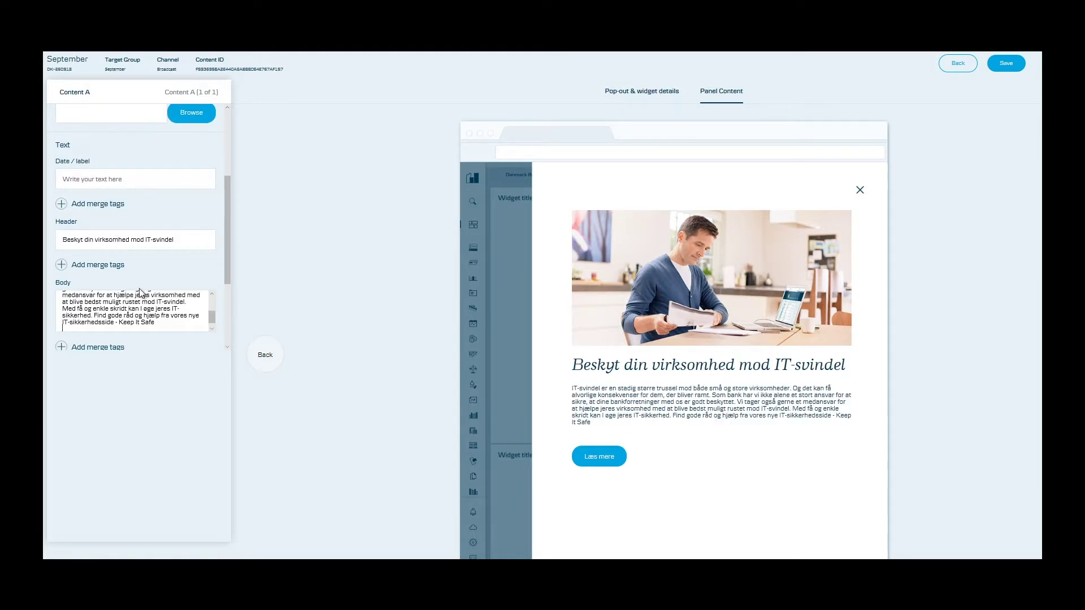
- Hide the image header's call to action and save the module
{"action": "scroll", "coordinate": [103, 281], "scroll_direction": "down", "scroll_amount": 3}
{"action": "scroll", "coordinate": [103, 281], "scroll_direction": "down", "scroll_amount": 1}
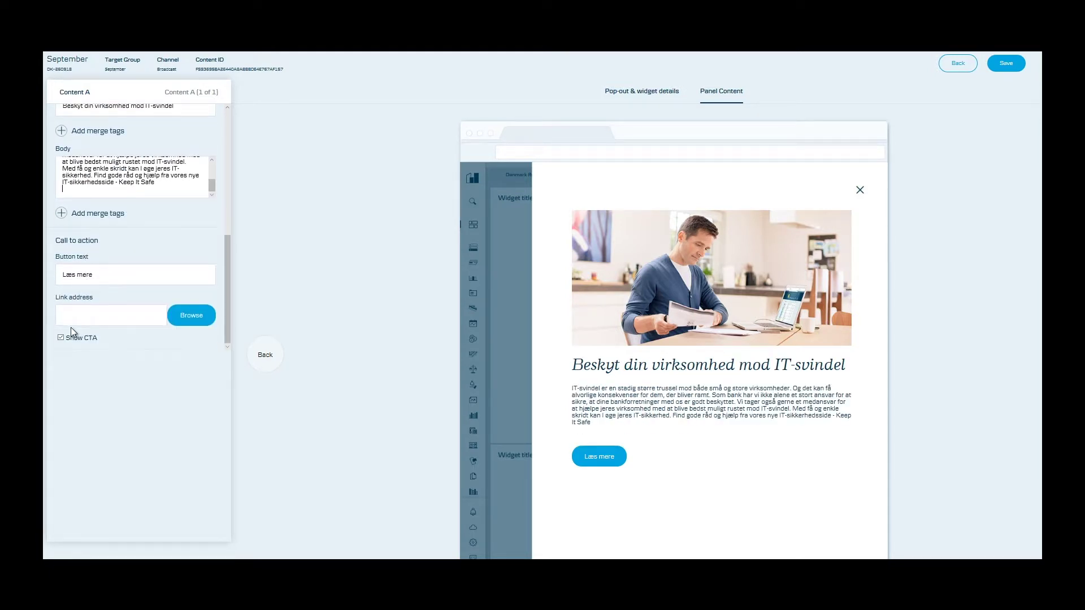
{"action": "left_click", "coordinate": [60, 338]}
{"action": "scroll", "coordinate": [136, 237], "scroll_direction": "up", "scroll_amount": 10}
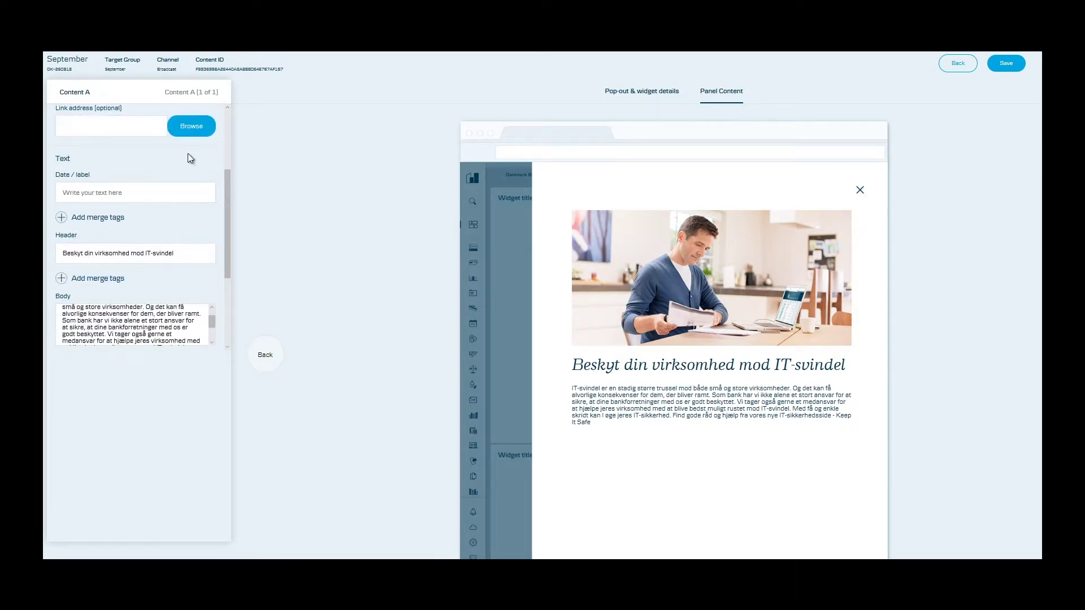
{"action": "left_click", "coordinate": [164, 124]}
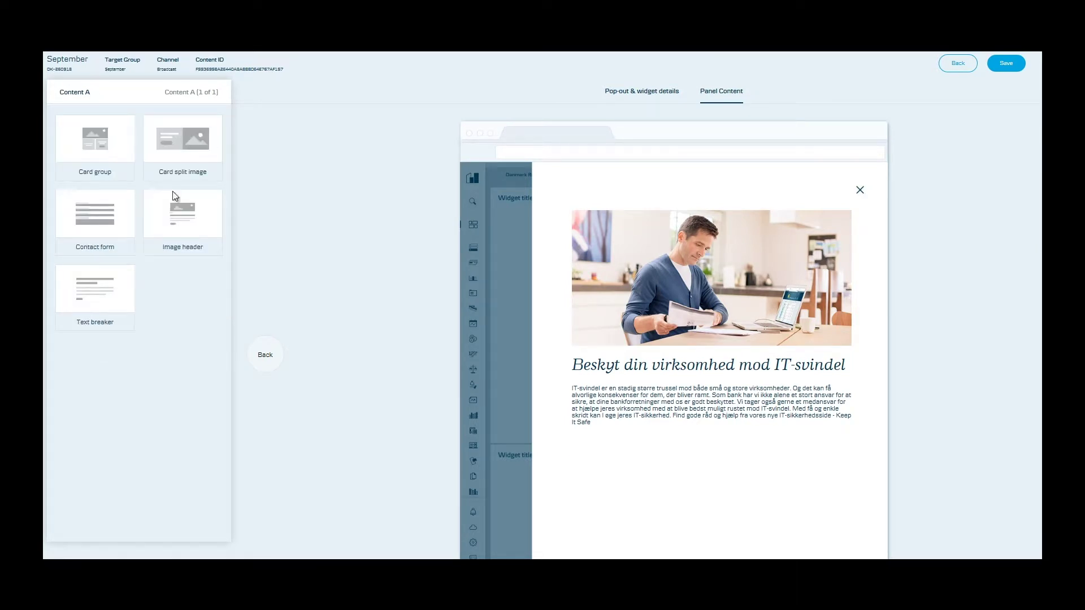
- Add a Card split image module with a dark blue background and the headline "Cyber-svindel: Top 2 at holde øje med netop nu"
{"action": "left_click", "coordinate": [178, 151]}
{"action": "left_click", "coordinate": [83, 198]}
{"action": "left_click", "coordinate": [90, 249]}
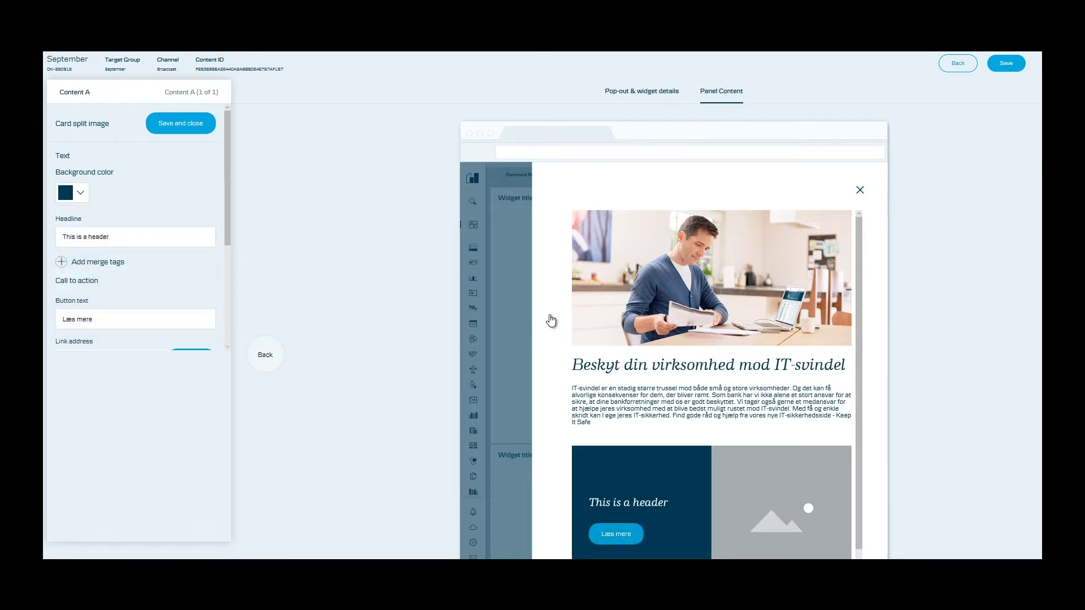
{"action": "scroll", "coordinate": [550, 319], "scroll_direction": "down", "scroll_amount": 2}
{"action": "left_click_drag", "start_coordinate": [109, 204], "coordinate": [57, 204]}
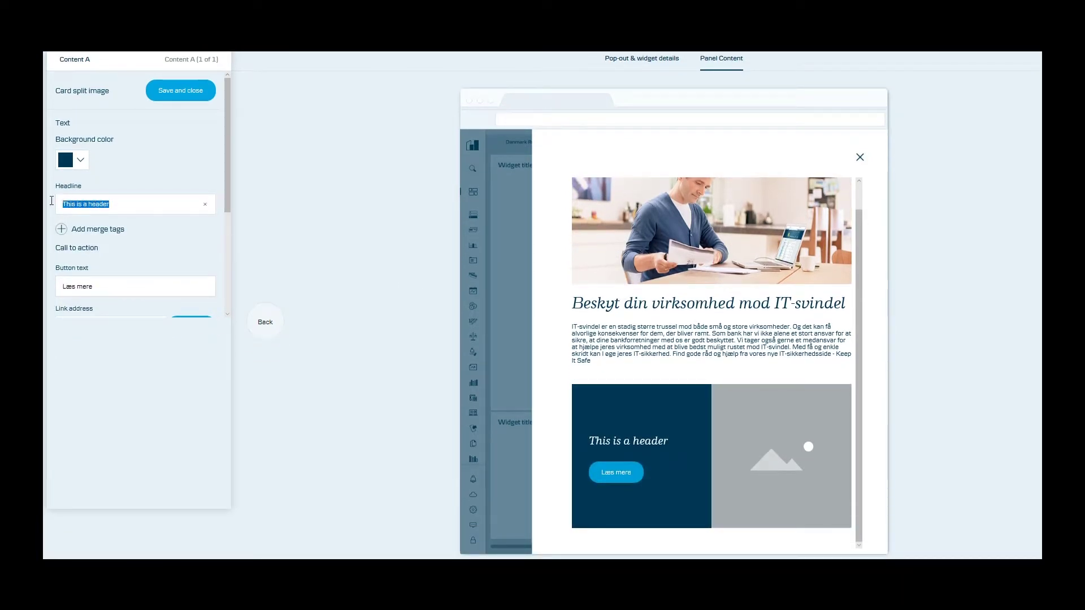
{"action": "type", "text": "Cyber-svindel: Top 2 at holde øje med netop nu"}
- Link the panel split card's "Læs mere" call to action to an external link from the link library
{"action": "scroll", "coordinate": [131, 230], "scroll_direction": "down", "scroll_amount": 2}
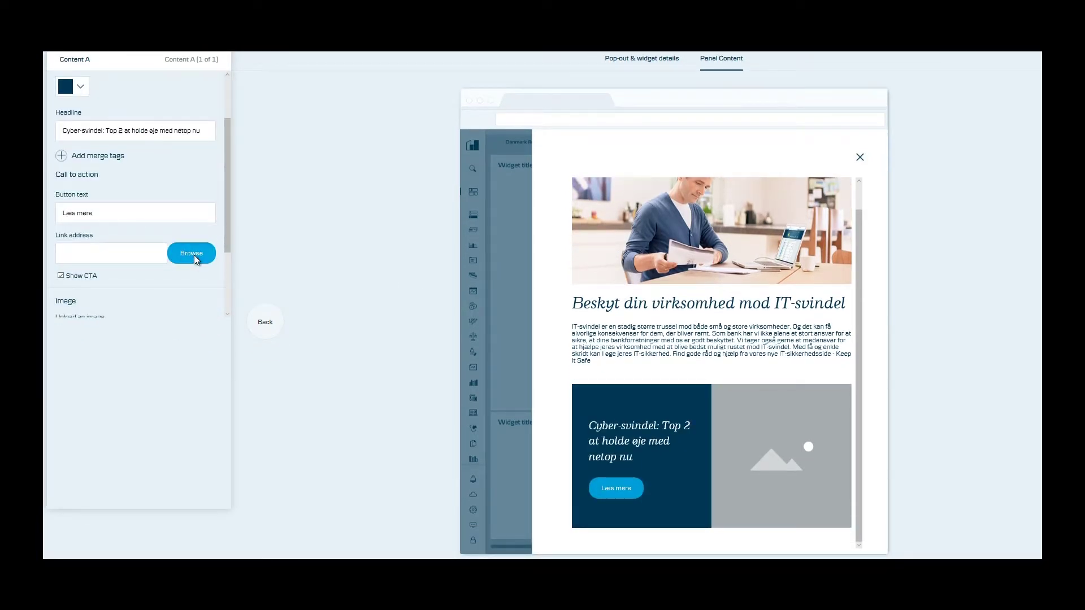
{"action": "left_click", "coordinate": [194, 255]}
{"action": "left_click", "coordinate": [564, 136]}
{"action": "left_click", "coordinate": [337, 487]}
{"action": "left_click", "coordinate": [817, 78]}
- Search the media library for "example", insert the Example Card right split picture into the panel's split card, and save the module
{"action": "scroll", "coordinate": [137, 226], "scroll_direction": "down", "scroll_amount": 2}
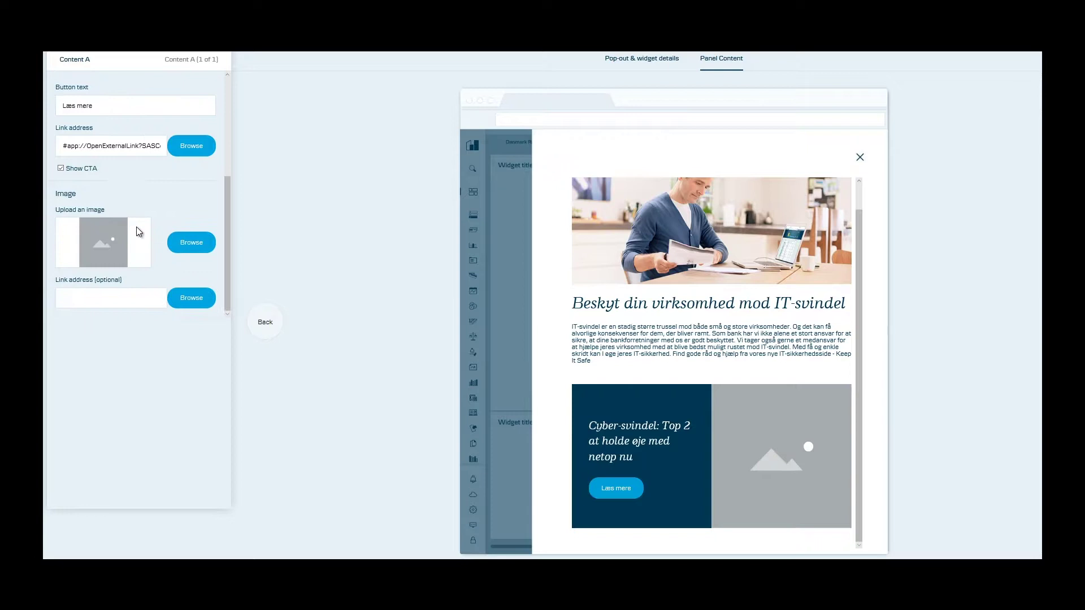
{"action": "left_click", "coordinate": [185, 240]}
{"action": "left_click", "coordinate": [533, 110]}
{"action": "type", "text": "example"}
{"action": "key", "text": "Return"}
{"action": "left_click", "coordinate": [578, 177]}
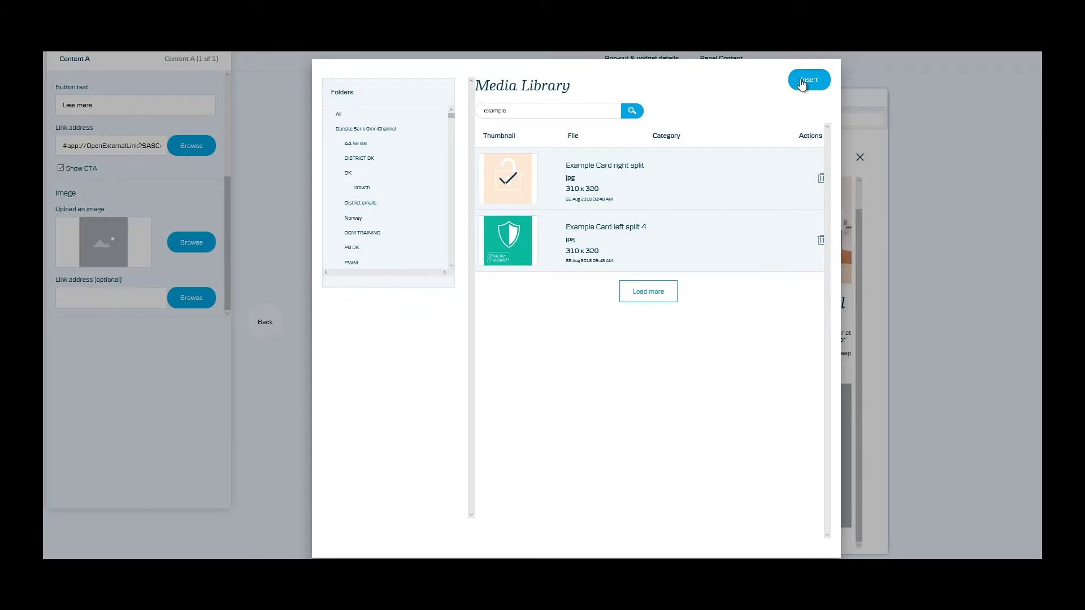
{"action": "left_click", "coordinate": [805, 81]}
{"action": "scroll", "coordinate": [202, 246], "scroll_direction": "up", "scroll_amount": 5}
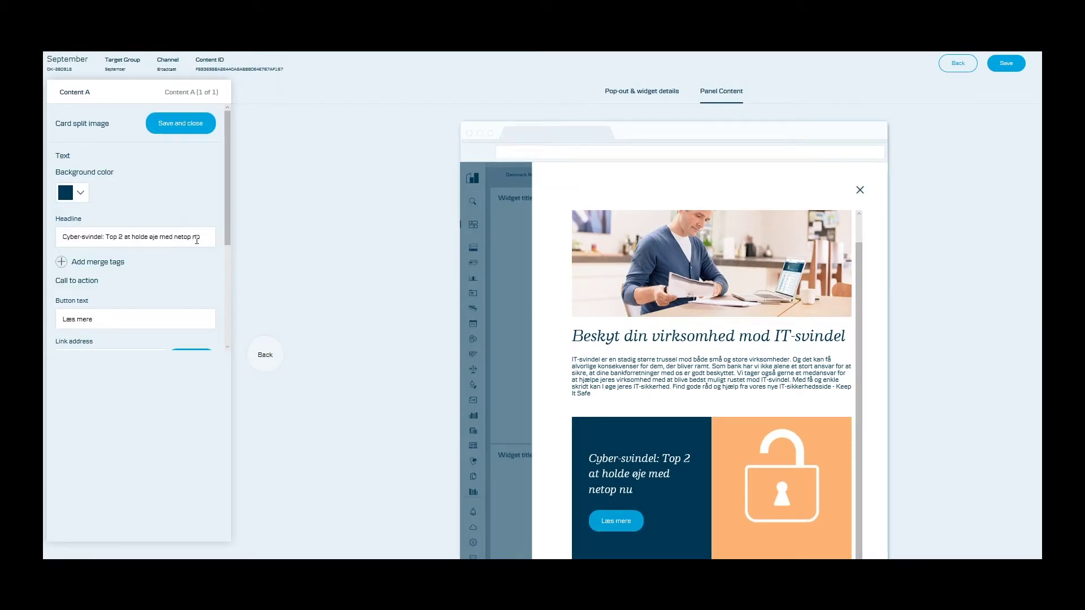
{"action": "left_click", "coordinate": [181, 124]}
- Review the finished panel preview, save the Broadcast content, and return to the channel overview
{"action": "scroll", "coordinate": [706, 305], "scroll_direction": "down", "scroll_amount": 1}
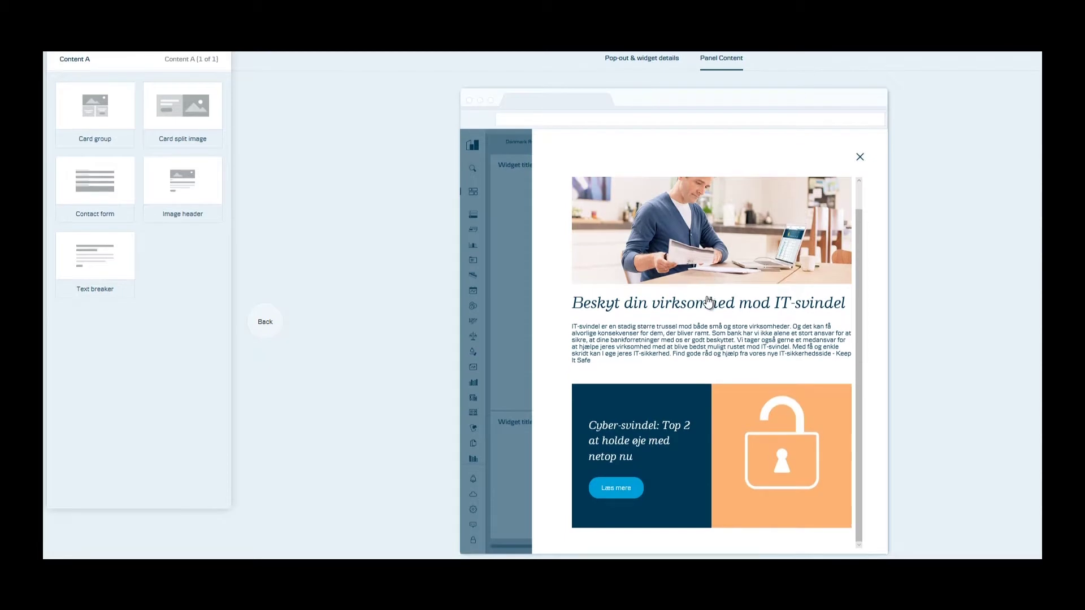
{"action": "scroll", "coordinate": [707, 318], "scroll_direction": "up", "scroll_amount": 1}
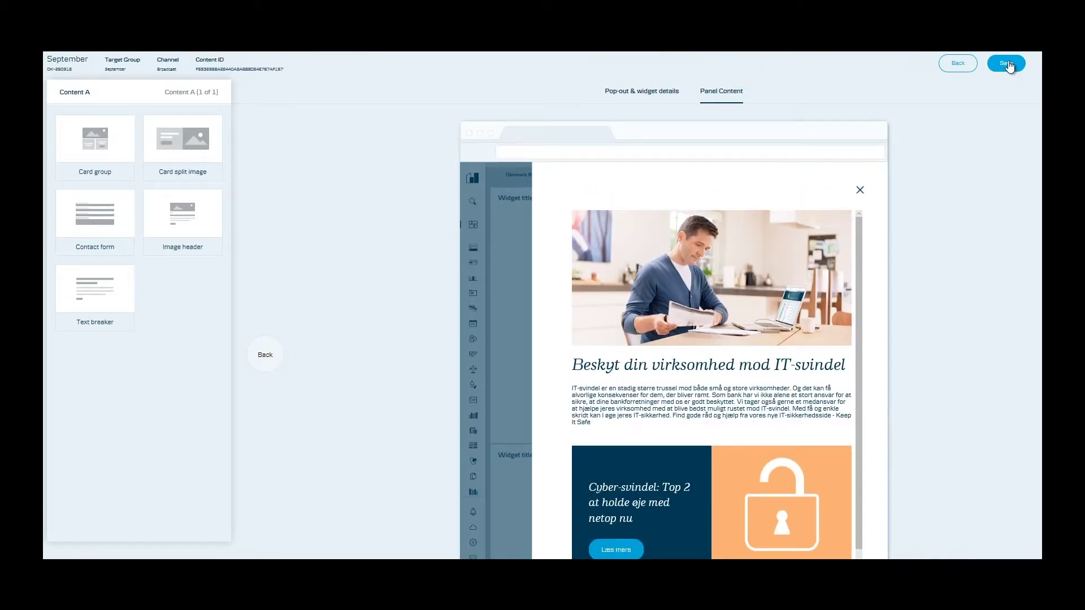
{"action": "left_click", "coordinate": [955, 63]}
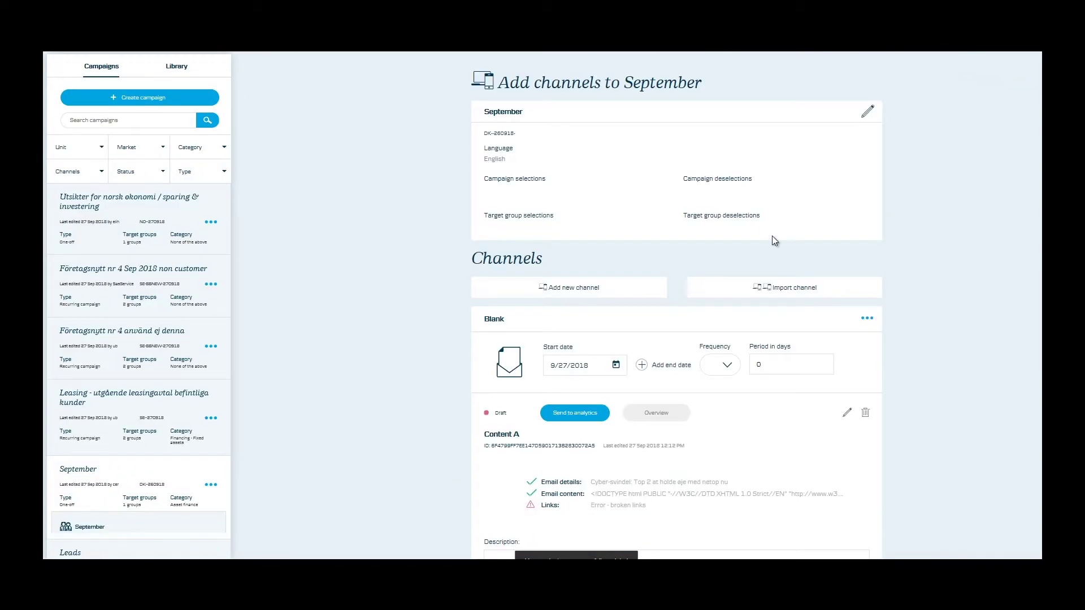
- Add a Mobile Bank Personal Advice channel to September and set its push notification message to "Beskyt din virksomhed mod IT-svindel"
{"action": "scroll", "coordinate": [582, 301], "scroll_direction": "down", "scroll_amount": 5}
{"action": "scroll", "coordinate": [576, 333], "scroll_direction": "up", "scroll_amount": 6}
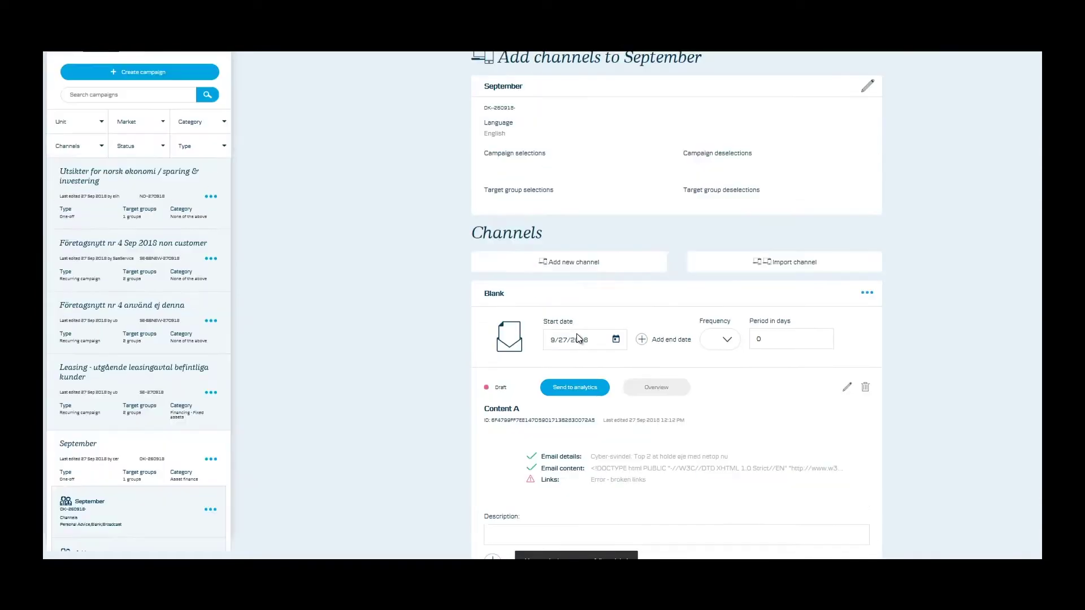
{"action": "left_click", "coordinate": [560, 293]}
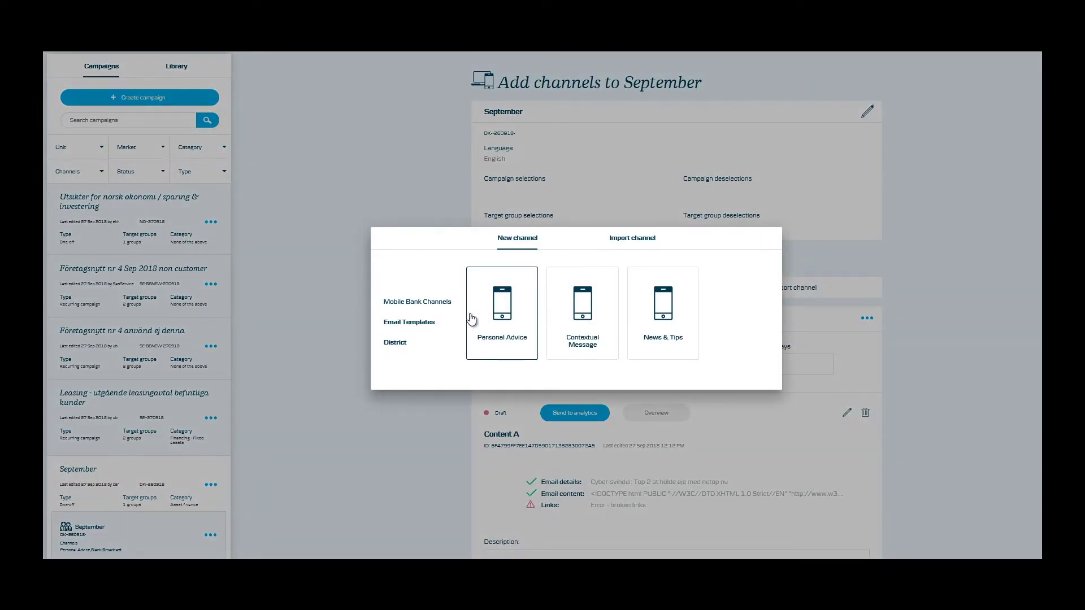
{"action": "left_click", "coordinate": [496, 313]}
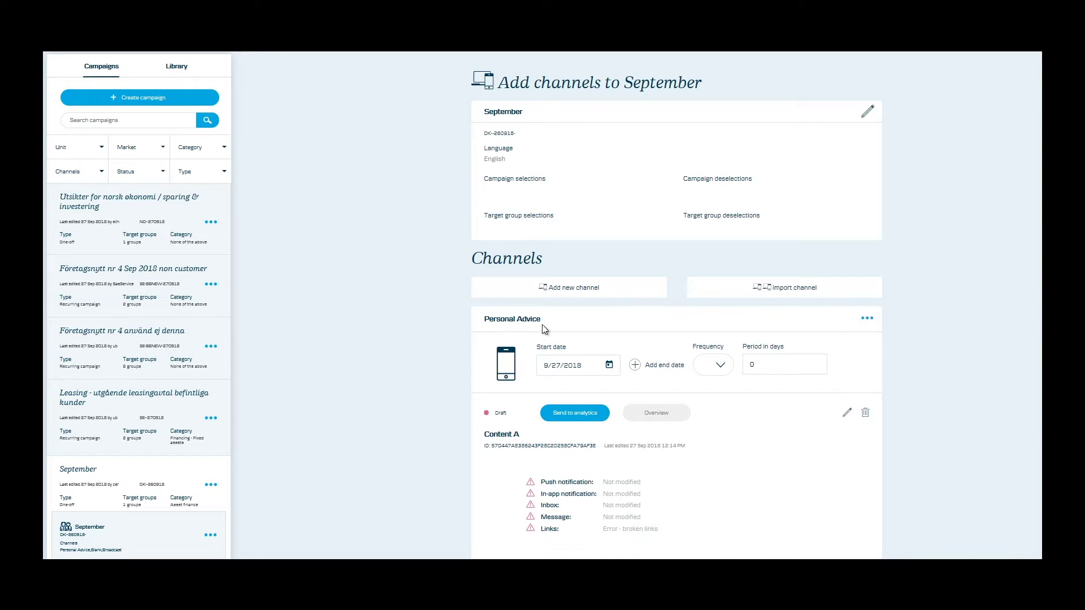
{"action": "left_click", "coordinate": [846, 416]}
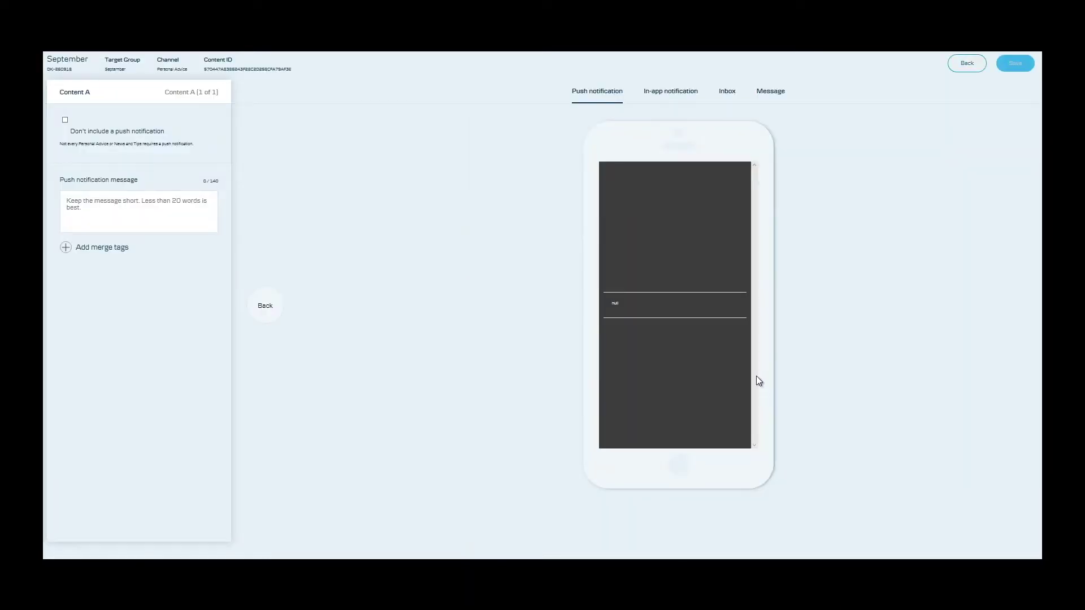
{"action": "type", "text": "Beskyt din virksomhed mod IT-svindel"}
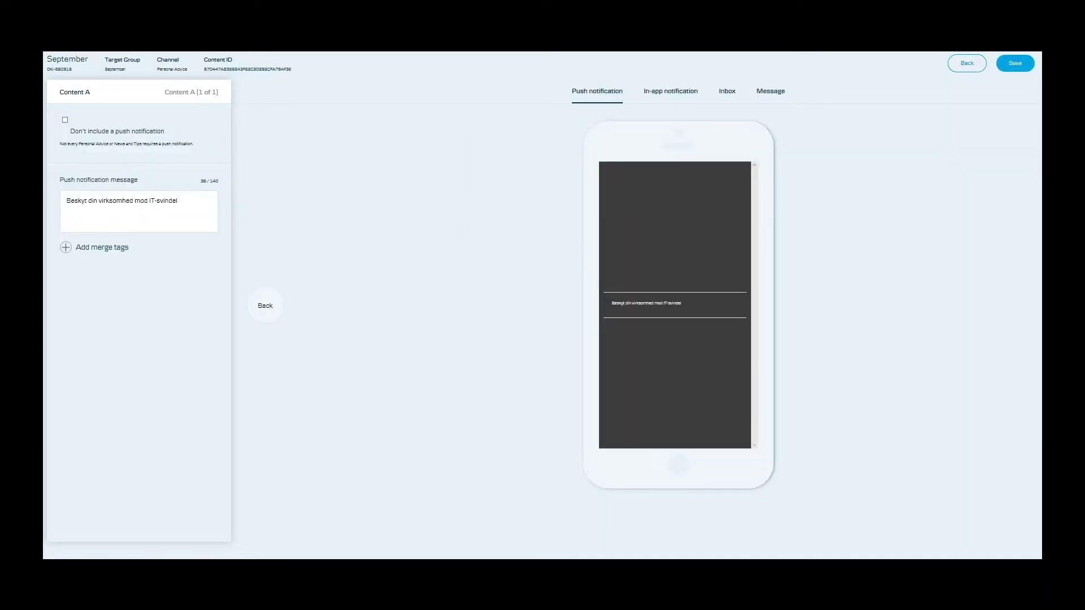
- Add an Image block with the 660x320-3-tips-header picture to the Personal Advice message and save the block
{"action": "left_click", "coordinate": [768, 91]}
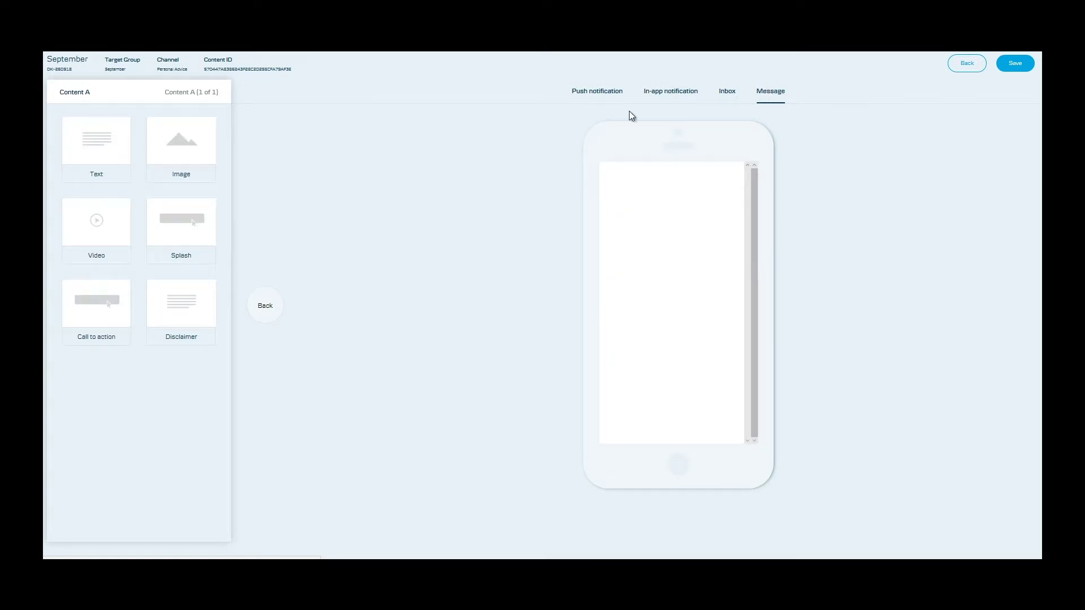
{"action": "left_click", "coordinate": [174, 158]}
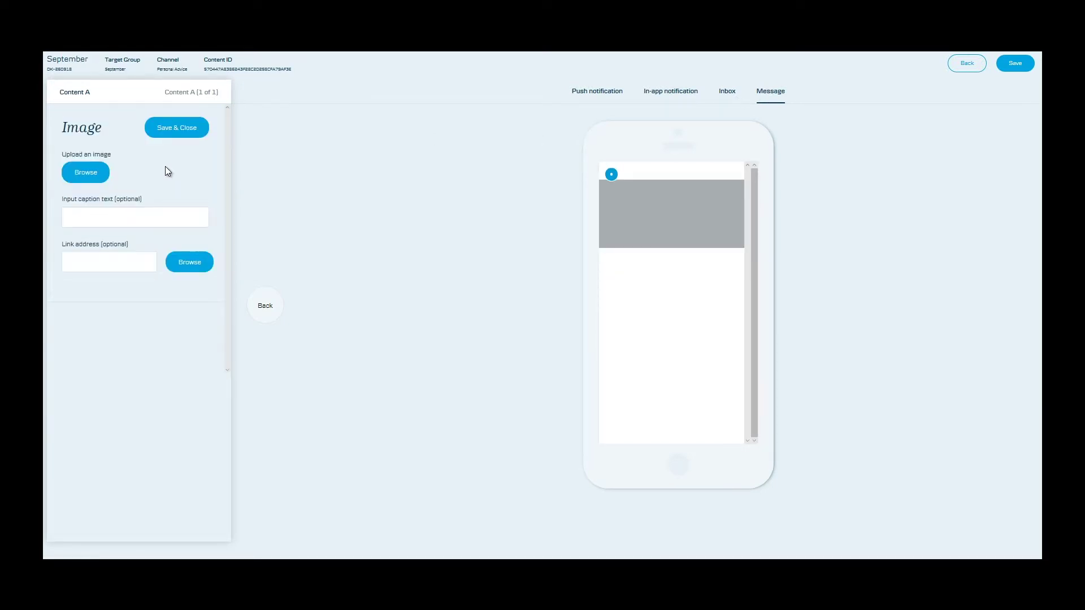
{"action": "left_click", "coordinate": [86, 172]}
{"action": "left_click", "coordinate": [517, 183]}
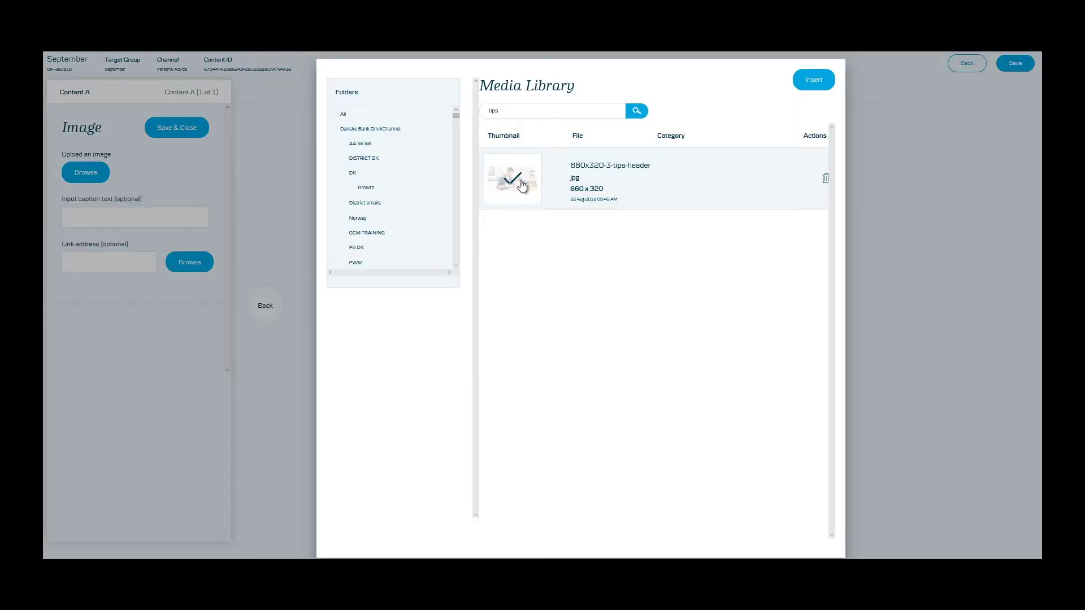
{"action": "left_click", "coordinate": [813, 80]}
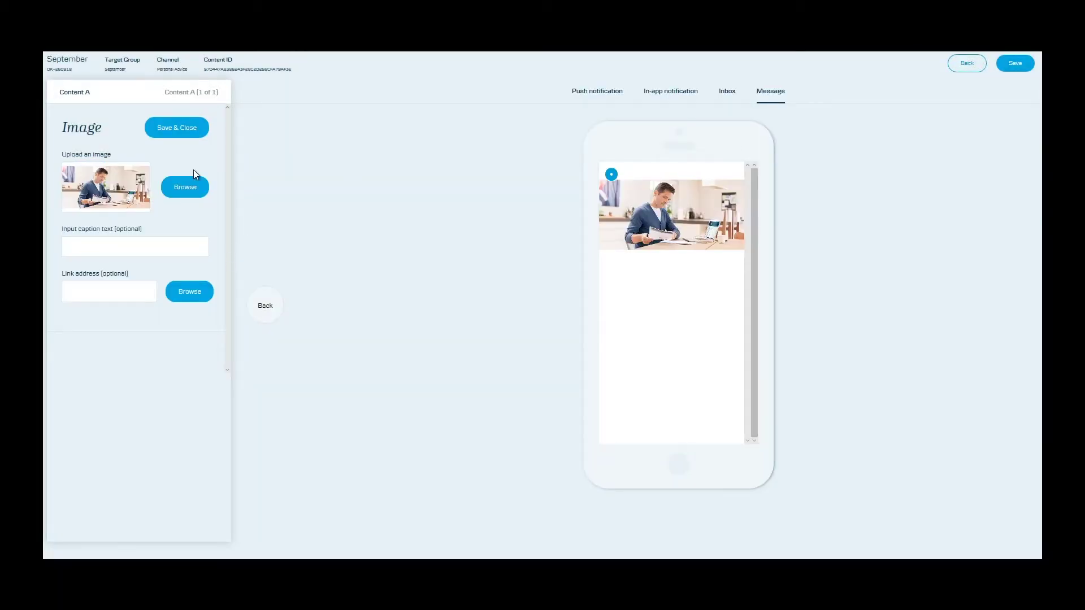
{"action": "left_click", "coordinate": [187, 134]}
- Add a Text block with the text starting "IT-svindel er en stadig større trussel" below the message picture and save the block
{"action": "left_click", "coordinate": [102, 149]}
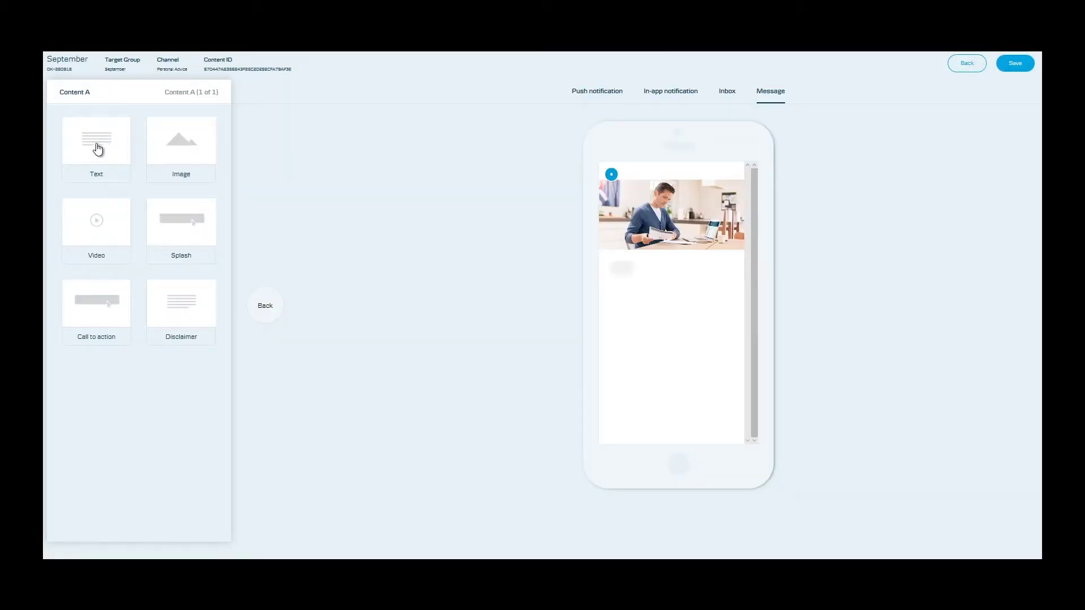
{"action": "left_click", "coordinate": [81, 197]}
{"action": "type", "text": "IT-svindel er en stadig større trussel mod både små og store virksomheder. Og det kan få alvorlige konsekvenser for dem, der bliver ramt. Som bank har vi ikke alene et stort ansvar for at sikre, at dine bankforretninger med os er godt beskyttet. Vi tager også gerne et medansvar for at hjælpe jeres virksomhed med at blive bedst muligt rustet mod IT-svindel. Med få og enkle skridt kan I øge jeres IT-sikkerhed. Find gode råd og hjælp fra vores nye IT-sikkerhedsside - Keep It Safe"}
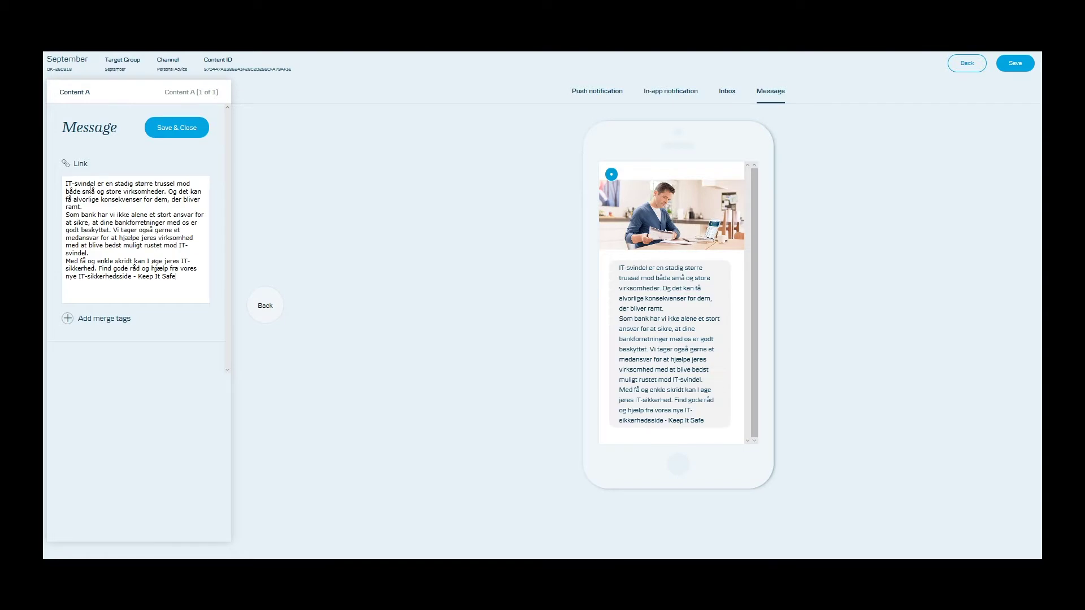
{"action": "left_click", "coordinate": [182, 132]}
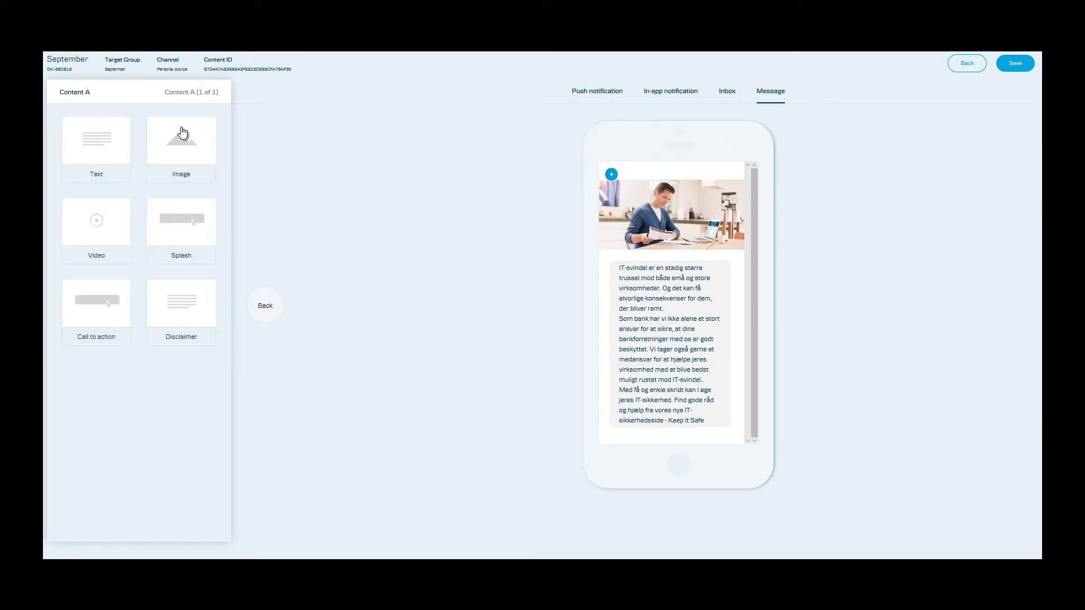
- Add a Splash block reading "Cyber-svindel: Top 2 at holde øje med netop nu" below the message text and save the block
{"action": "left_click", "coordinate": [175, 224]}
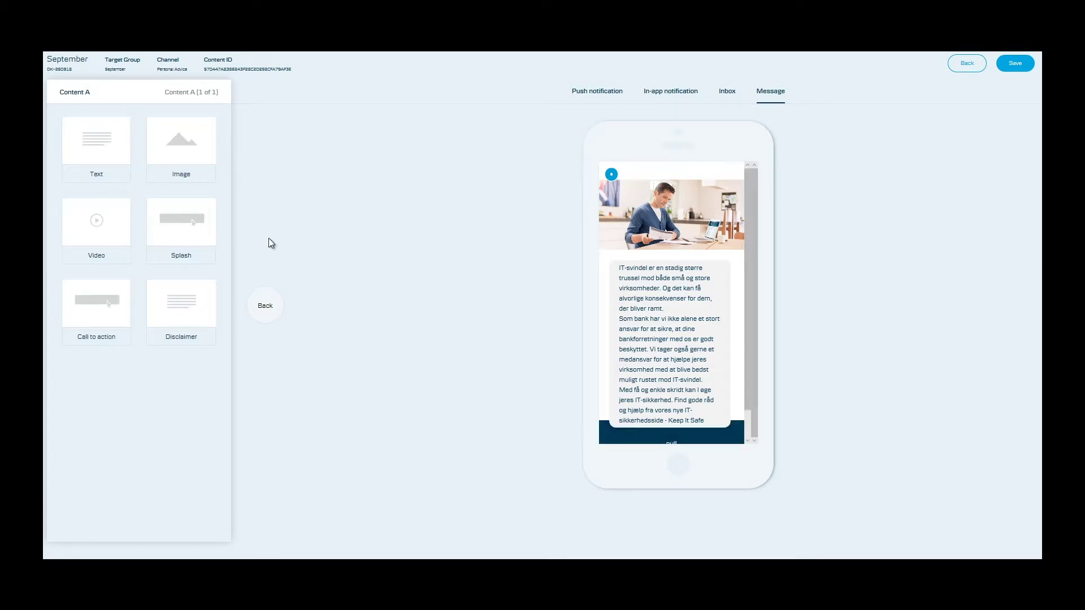
{"action": "left_click", "coordinate": [139, 256]}
{"action": "type", "text": "Cyber-svindel: Top 2 at holde øje med netop nu"}
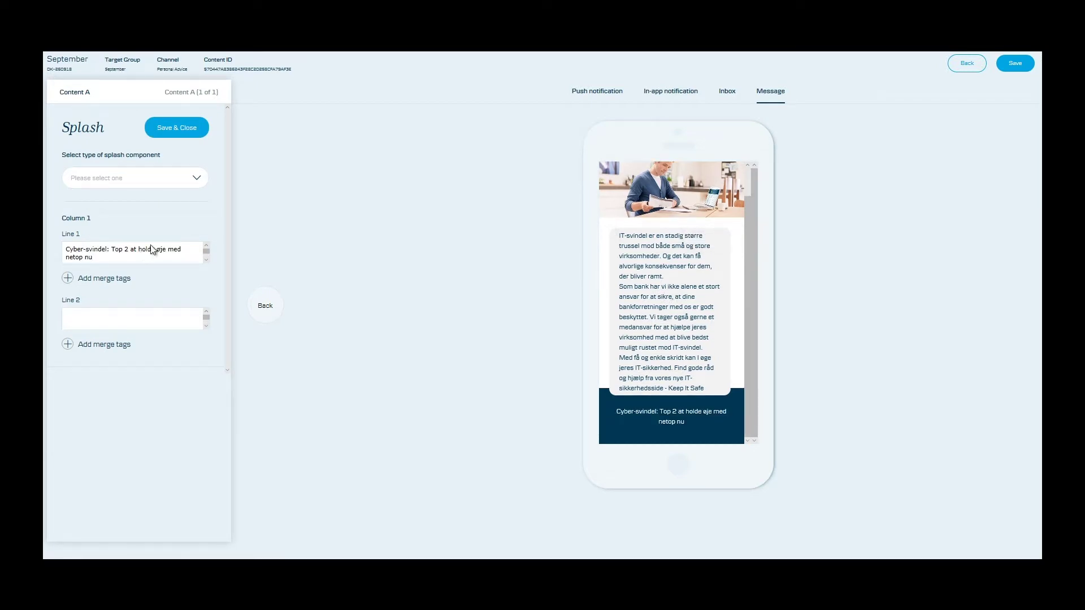
{"action": "left_click", "coordinate": [180, 133]}
- Add an Image block with the "Example Card right split" picture below the splash and save the block
{"action": "left_click", "coordinate": [179, 148]}
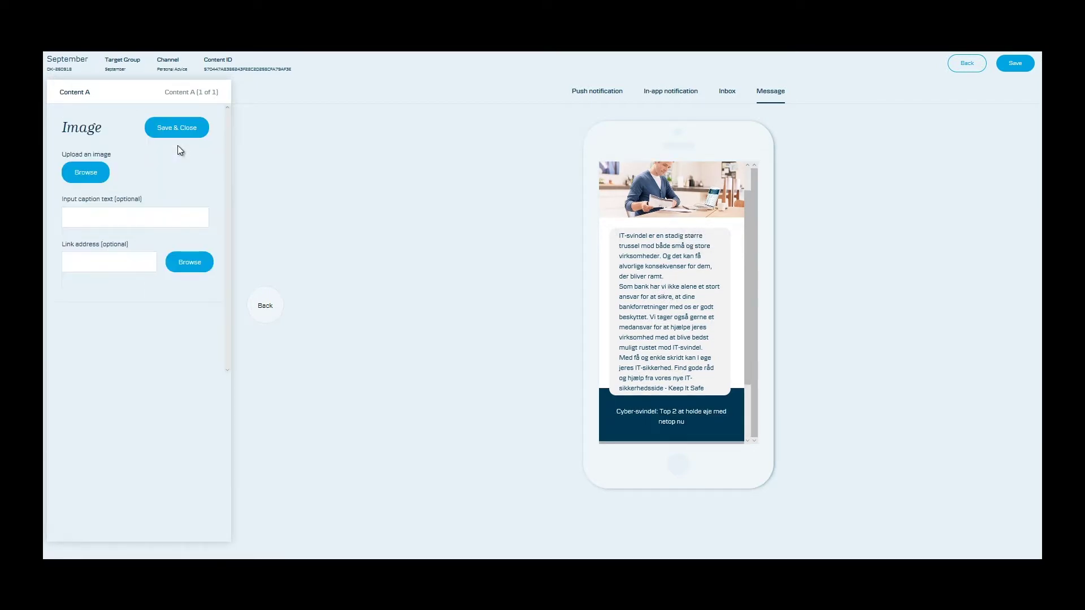
{"action": "left_click", "coordinate": [90, 175]}
{"action": "type", "text": "e"}
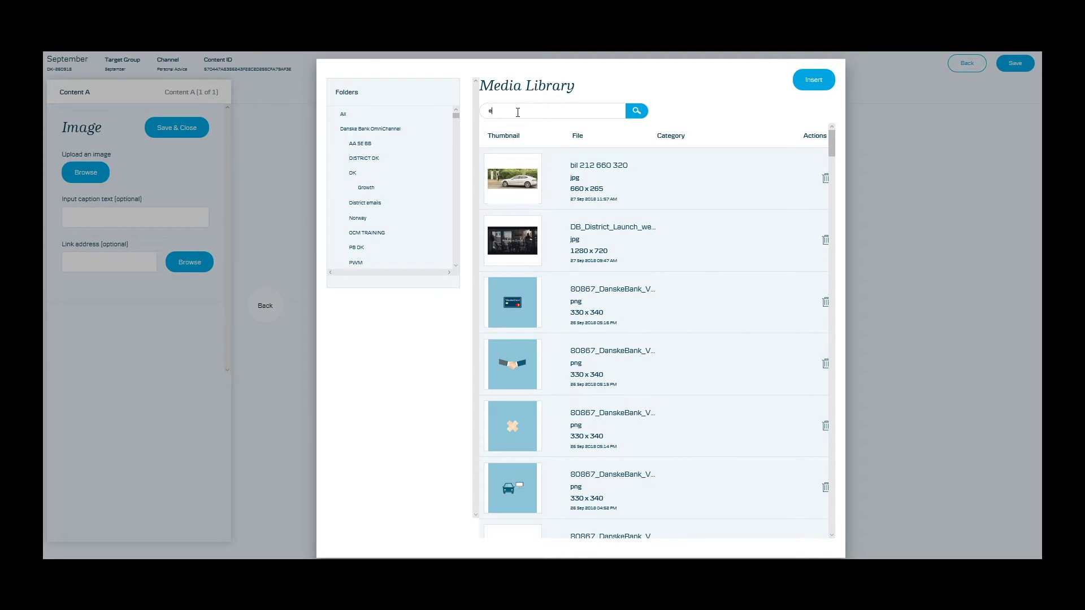
{"action": "type", "text": "xampl"}
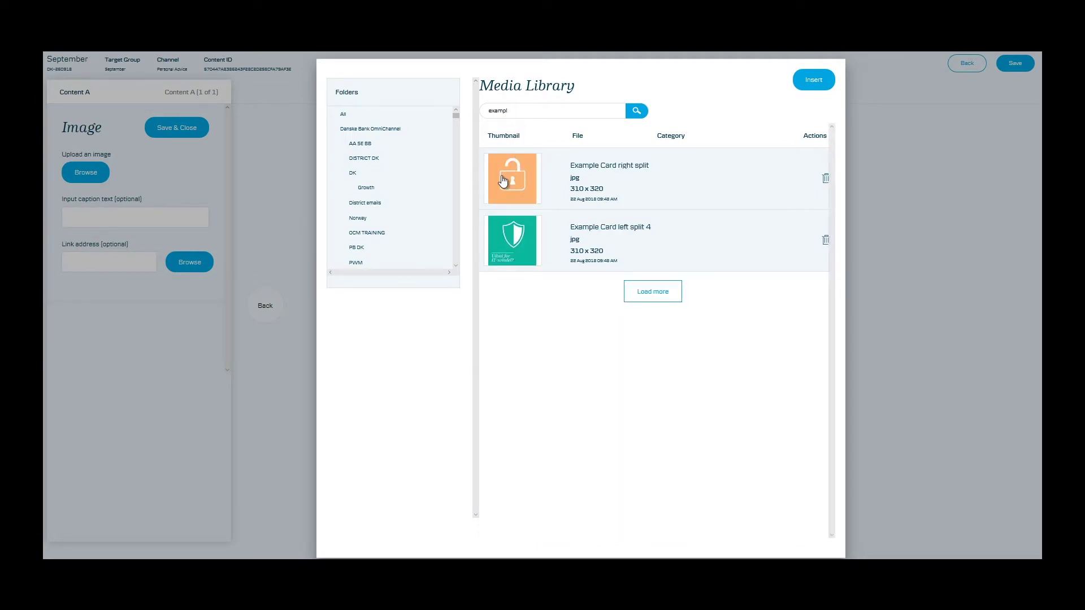
{"action": "left_click", "coordinate": [503, 180]}
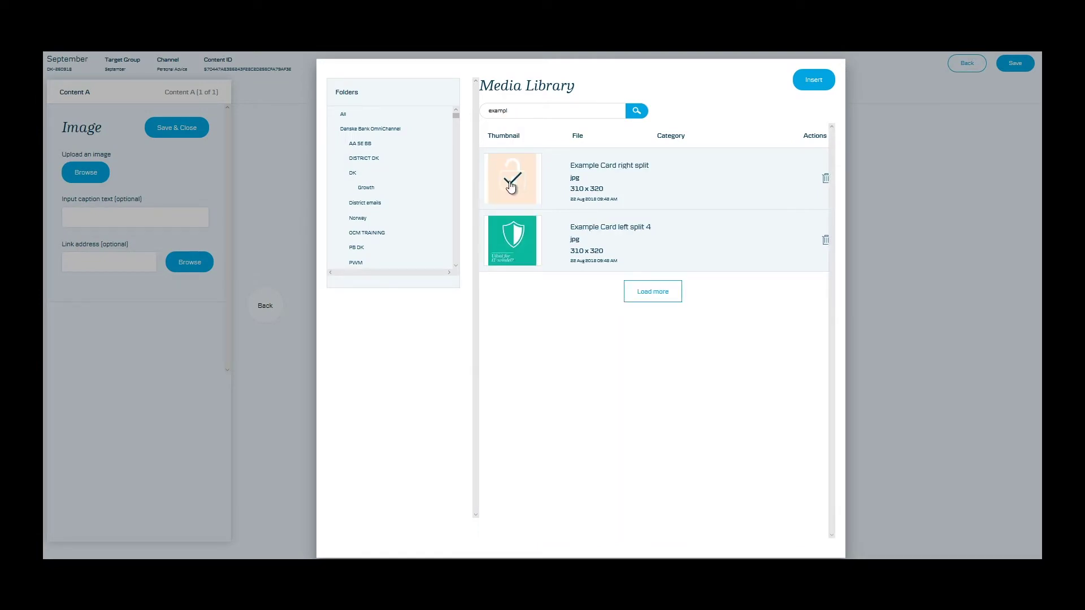
{"action": "left_click", "coordinate": [807, 84]}
{"action": "scroll", "coordinate": [676, 265], "scroll_direction": "down", "scroll_amount": 2}
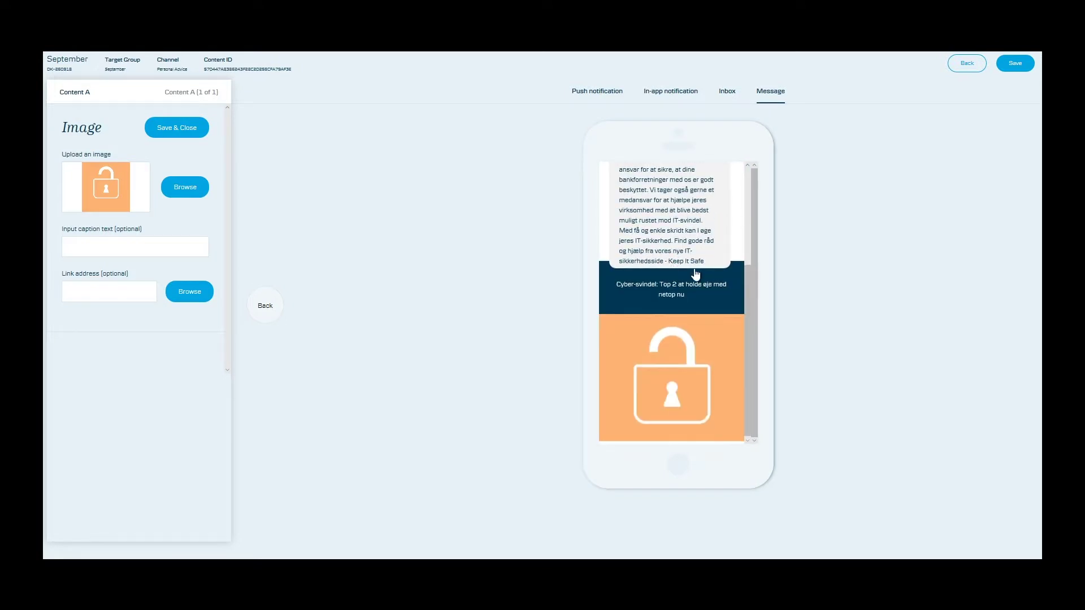
{"action": "left_click", "coordinate": [180, 128]}
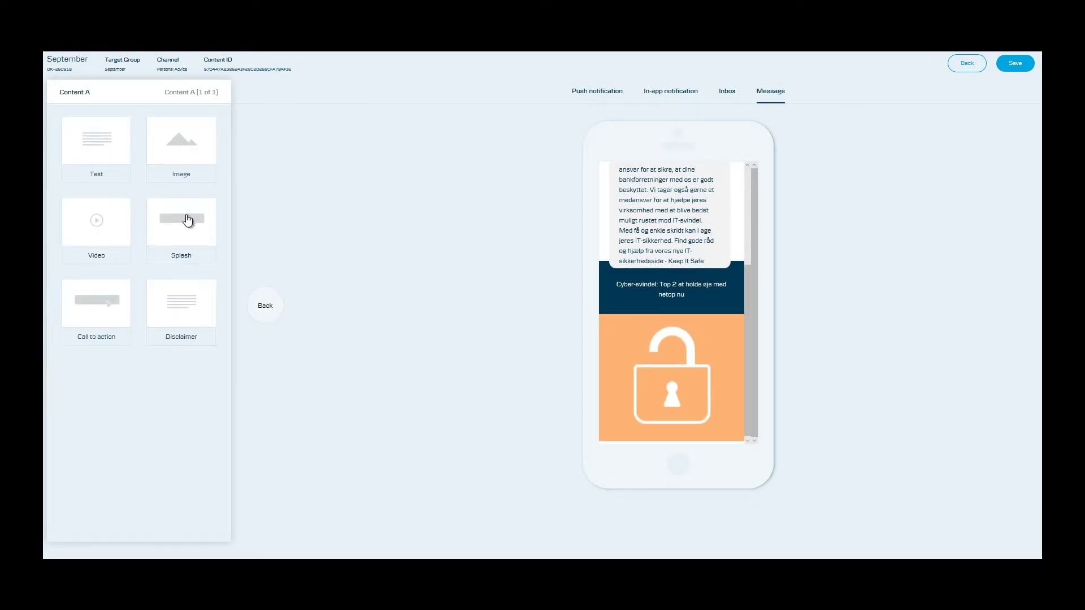
- Add a Call to action block to the message and delete its "Link name" and "Contact" buttons
{"action": "left_click", "coordinate": [94, 309]}
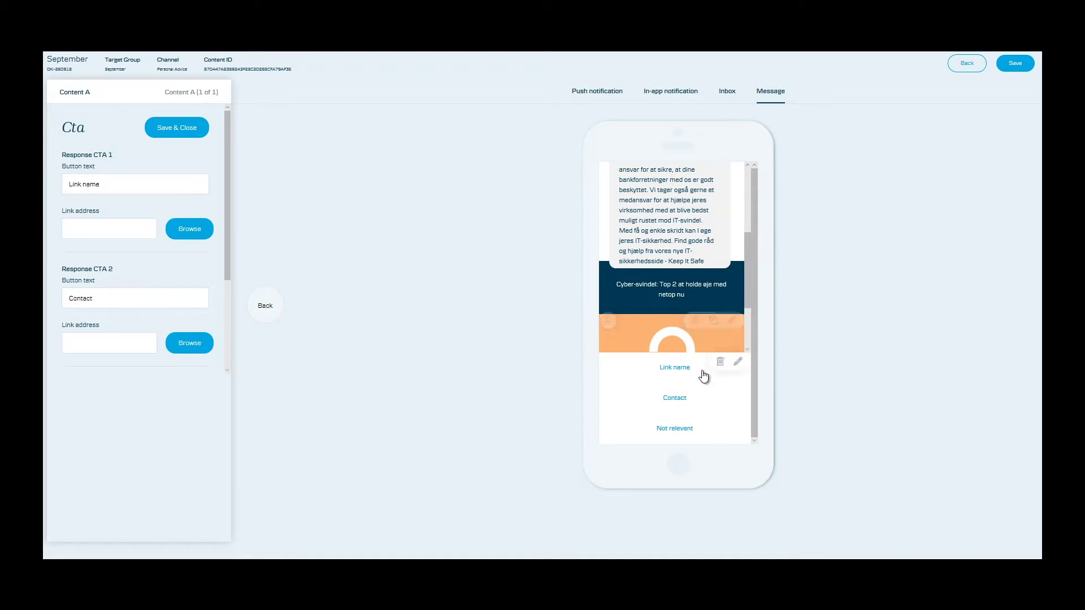
{"action": "left_click", "coordinate": [721, 365]}
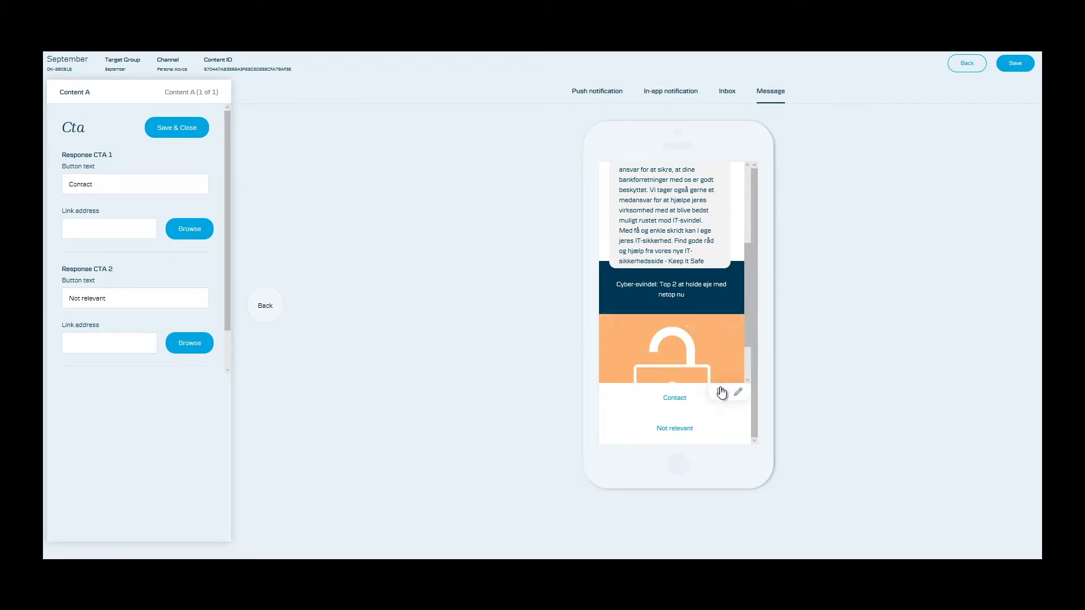
{"action": "left_click", "coordinate": [719, 394]}
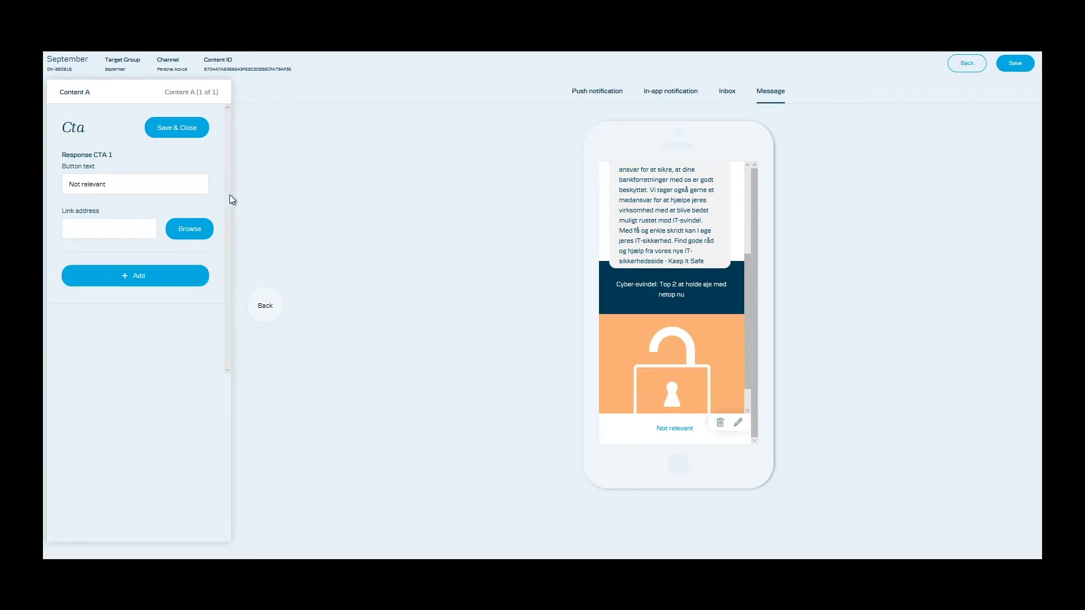
- Replace the remaining call-to-action button with the stored "Læs mere" external link and save the block
{"action": "left_click", "coordinate": [189, 232]}
{"action": "left_click", "coordinate": [580, 143]}
{"action": "left_click", "coordinate": [474, 446]}
{"action": "left_click", "coordinate": [820, 81]}
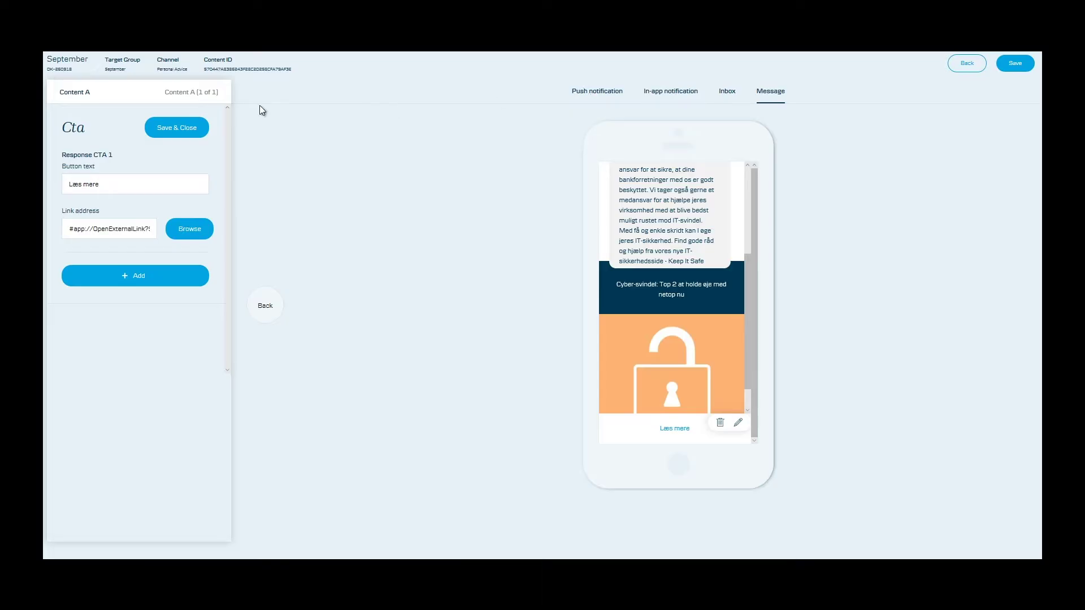
{"action": "left_click", "coordinate": [179, 128]}
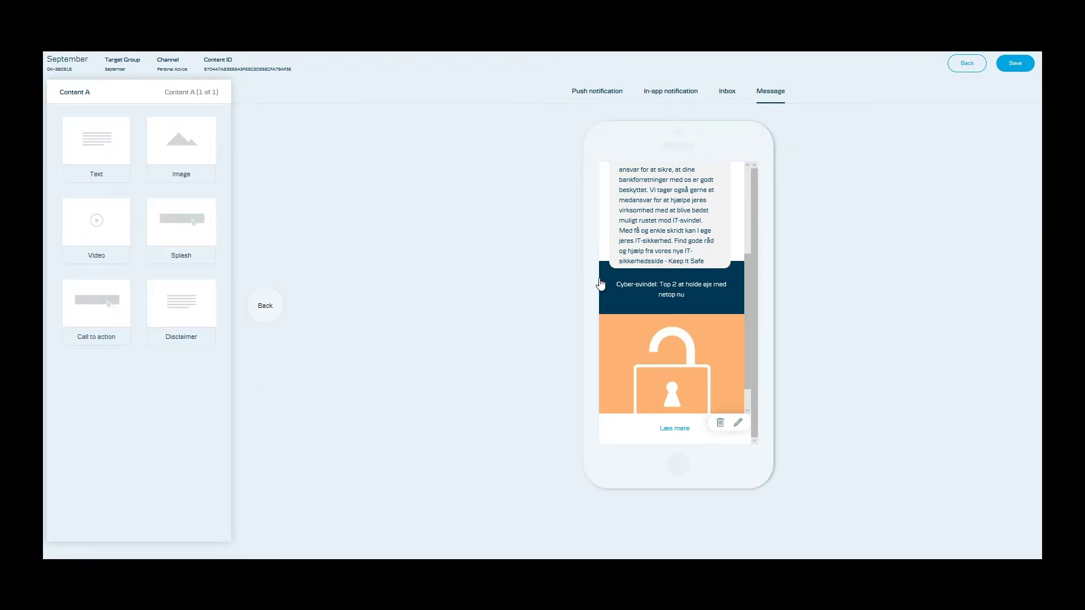
- Save the Personal Advice content and review its push notification, in-app, inbox and message previews
{"action": "scroll", "coordinate": [661, 292], "scroll_direction": "down", "scroll_amount": 1}
{"action": "scroll", "coordinate": [660, 292], "scroll_direction": "up", "scroll_amount": 5}
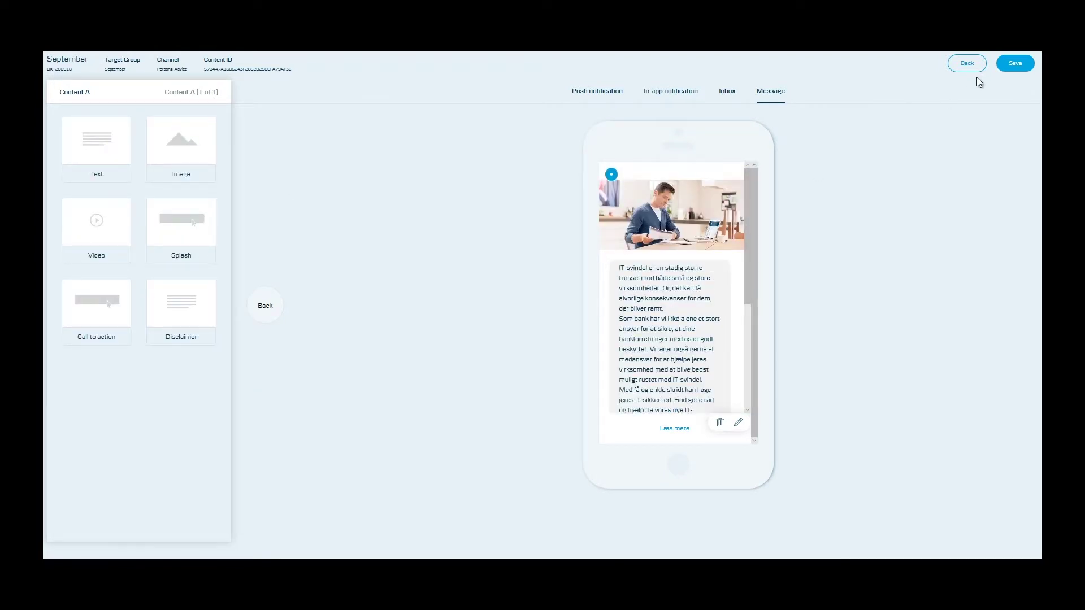
{"action": "left_click", "coordinate": [1017, 65]}
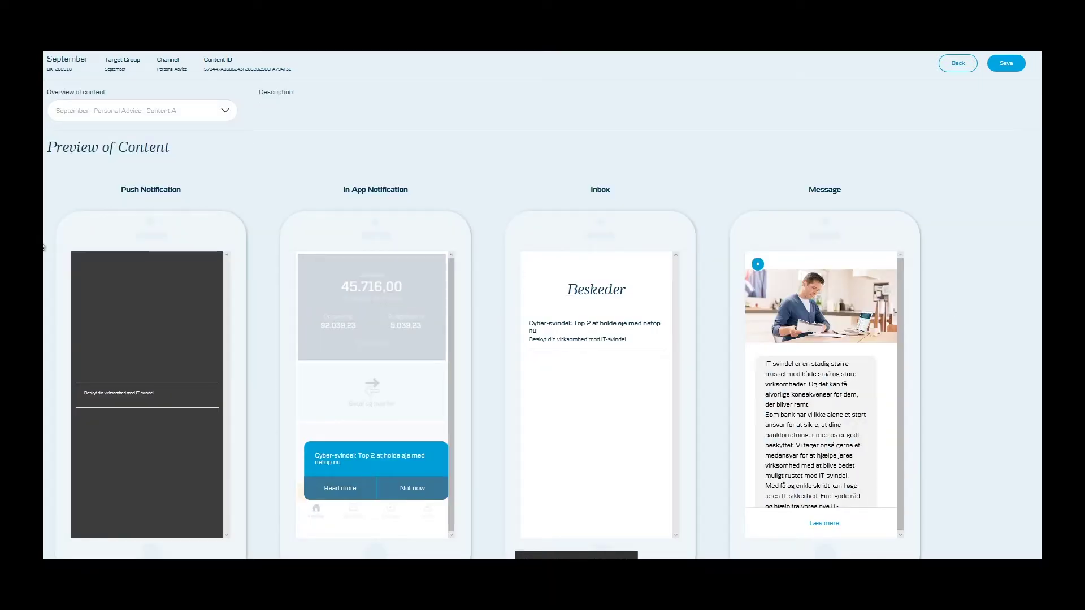
{"action": "scroll", "coordinate": [706, 400], "scroll_direction": "down", "scroll_amount": 2}
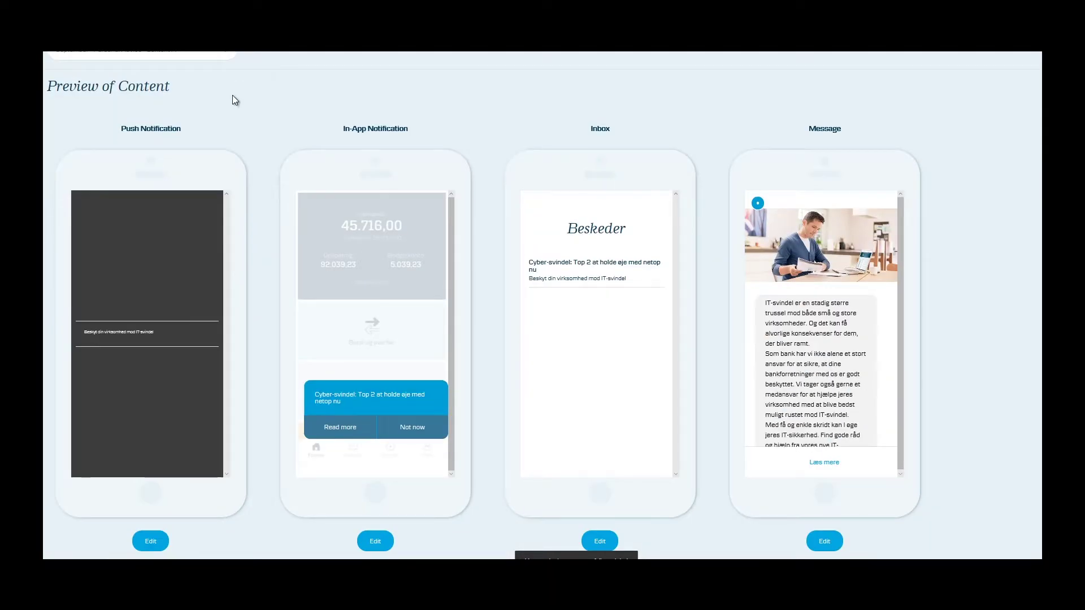
{"action": "scroll", "coordinate": [205, 128], "scroll_direction": "up", "scroll_amount": 2}
- Switch the content overview to Content A of the Blank email and examine its desktop and mobile previews
{"action": "left_click", "coordinate": [221, 113]}
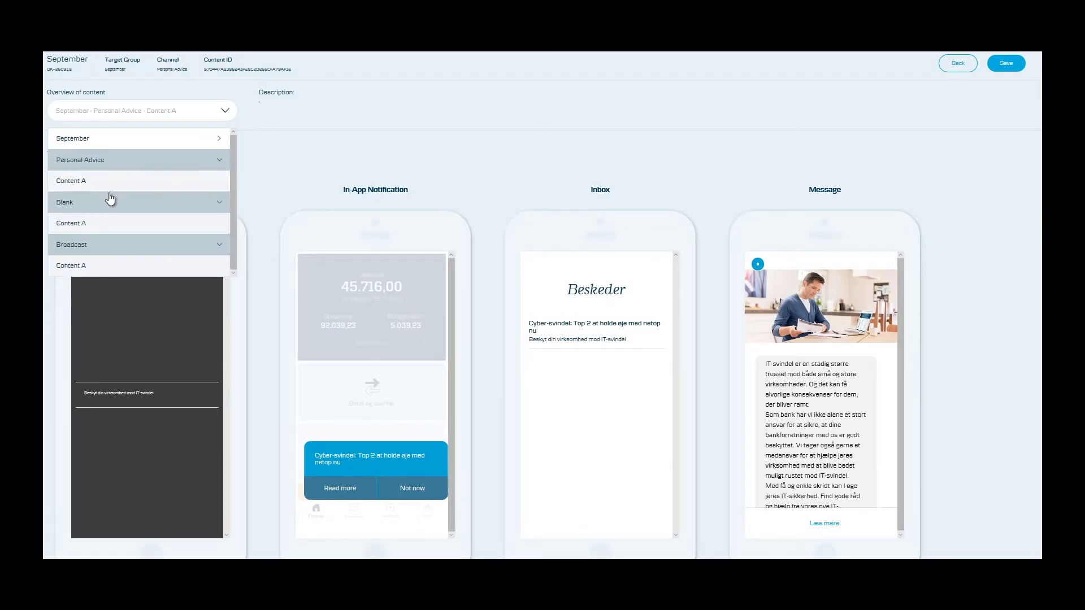
{"action": "left_click", "coordinate": [84, 224]}
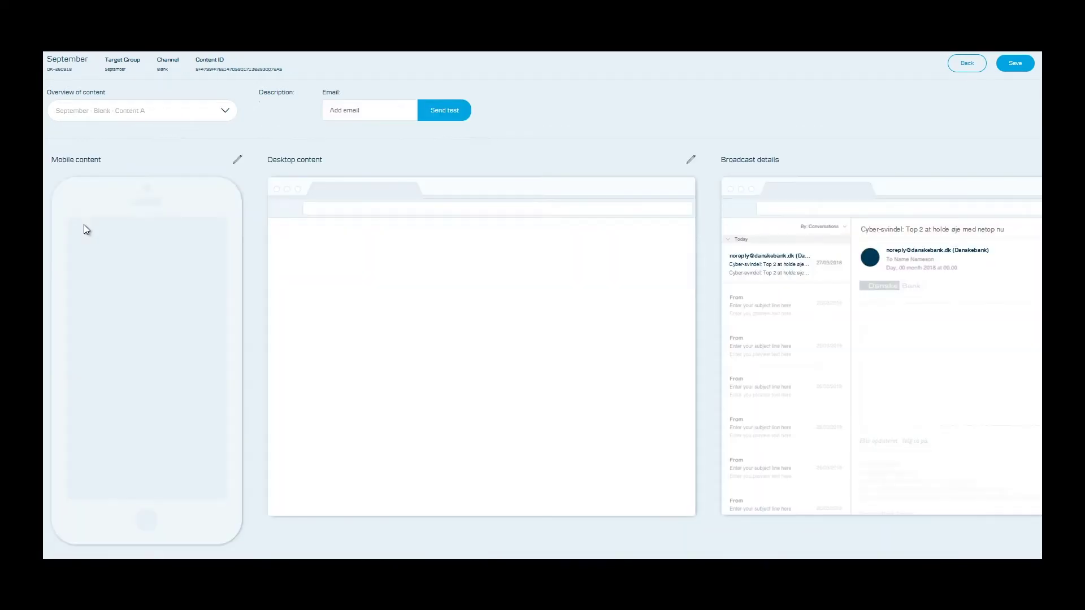
{"action": "scroll", "coordinate": [445, 281], "scroll_direction": "down", "scroll_amount": 6}
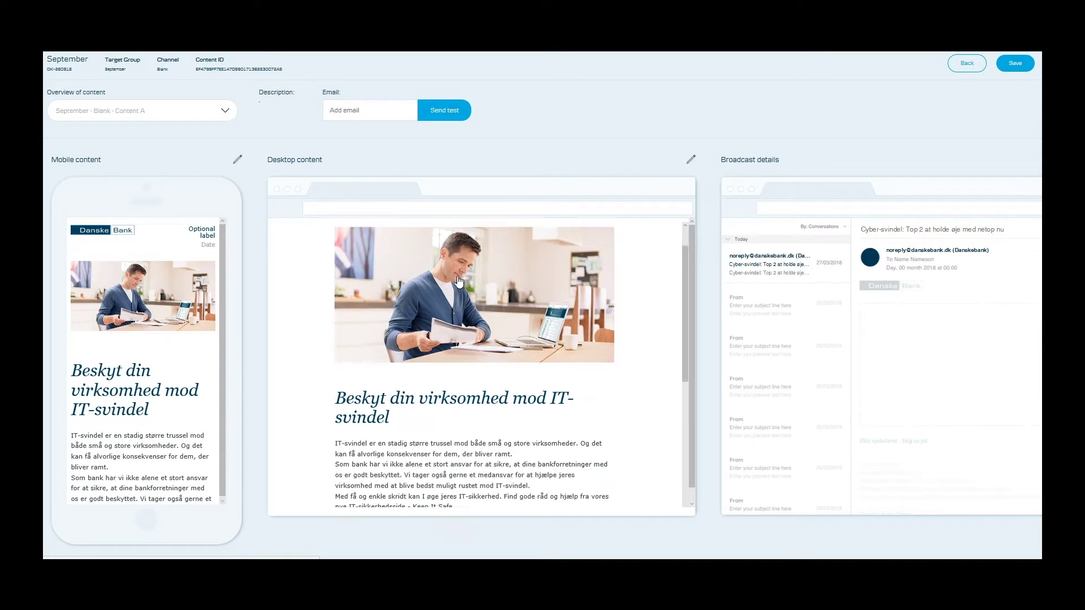
{"action": "scroll", "coordinate": [459, 284], "scroll_direction": "up", "scroll_amount": 6}
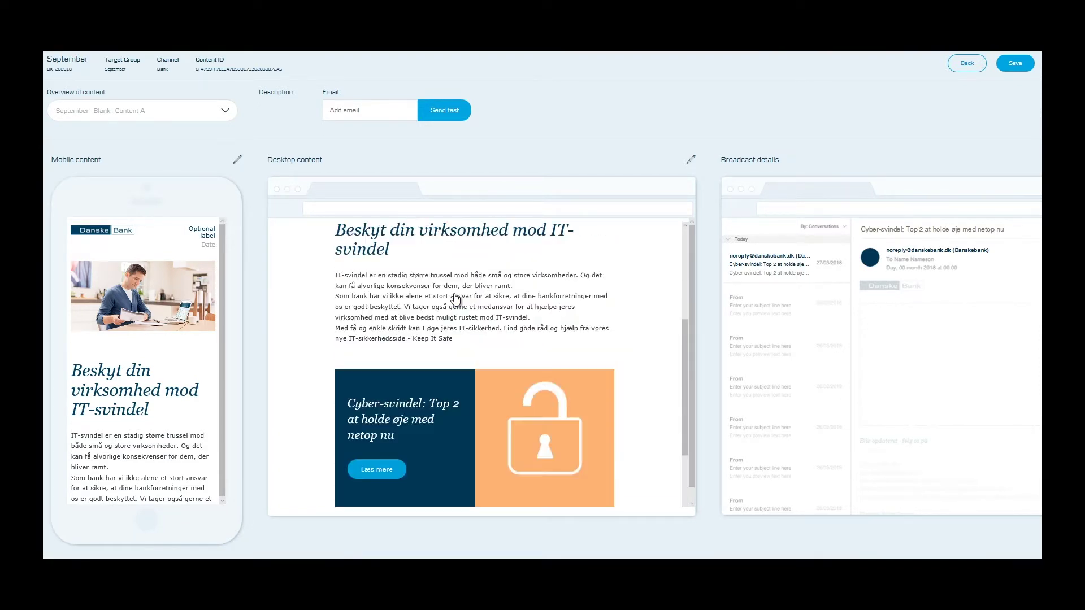
{"action": "scroll", "coordinate": [164, 327], "scroll_direction": "down", "scroll_amount": 5}
{"action": "scroll", "coordinate": [164, 328], "scroll_direction": "down", "scroll_amount": 8}
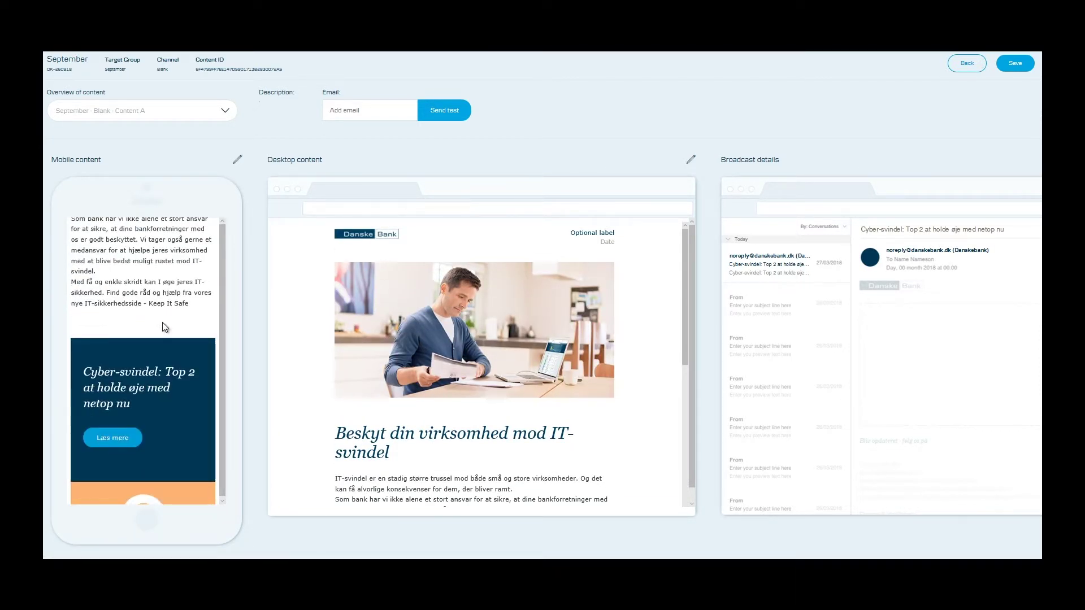
{"action": "scroll", "coordinate": [164, 327], "scroll_direction": "up", "scroll_amount": 13}
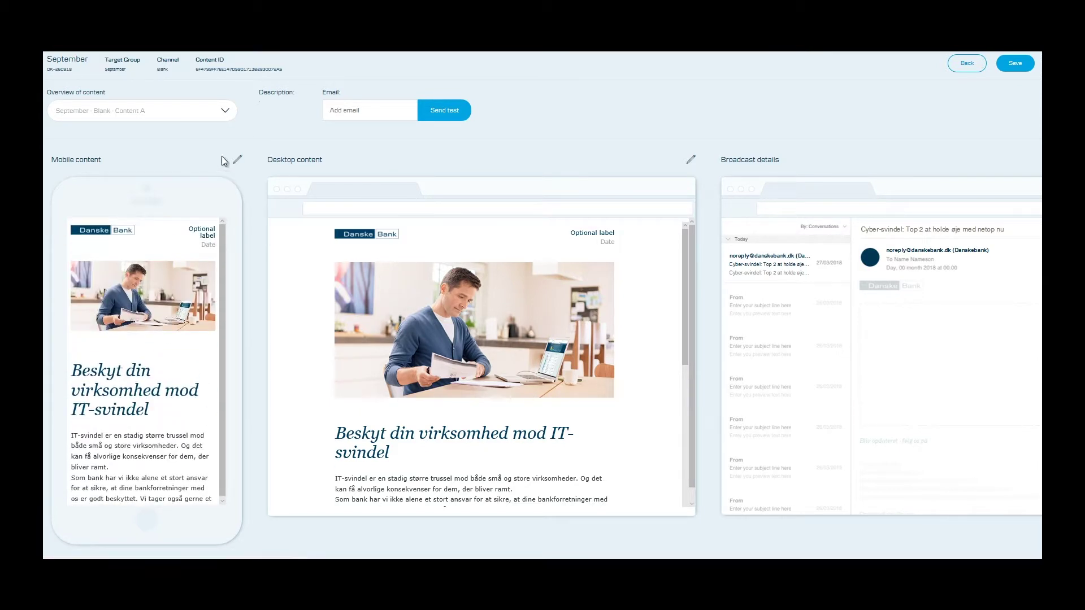
- Switch the content overview to Content A of the Broadcast and examine its pop-out, widget and panel previews
{"action": "left_click", "coordinate": [225, 111]}
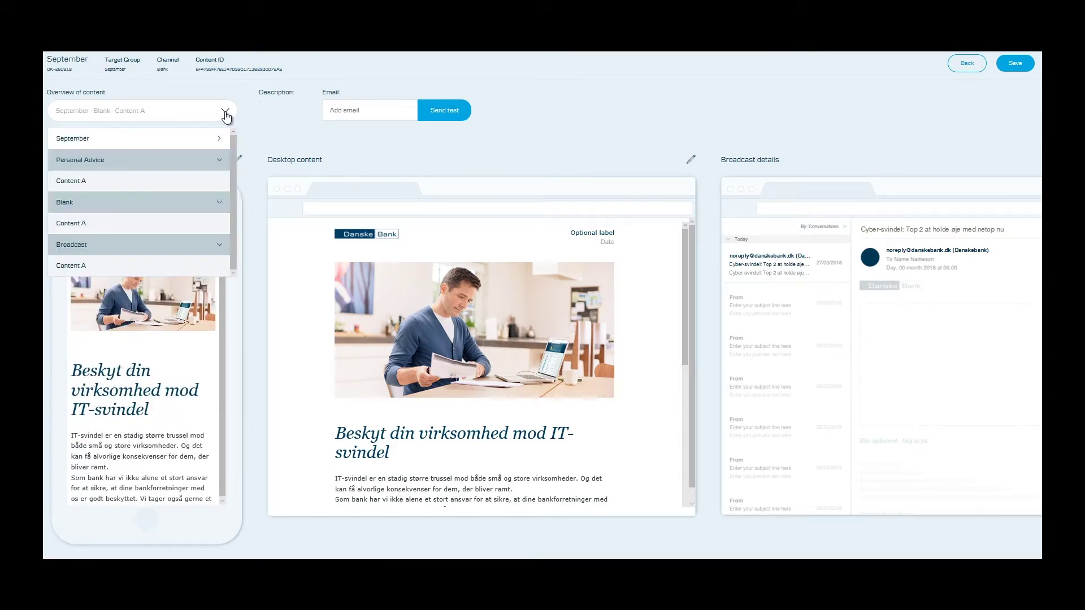
{"action": "left_click", "coordinate": [78, 265]}
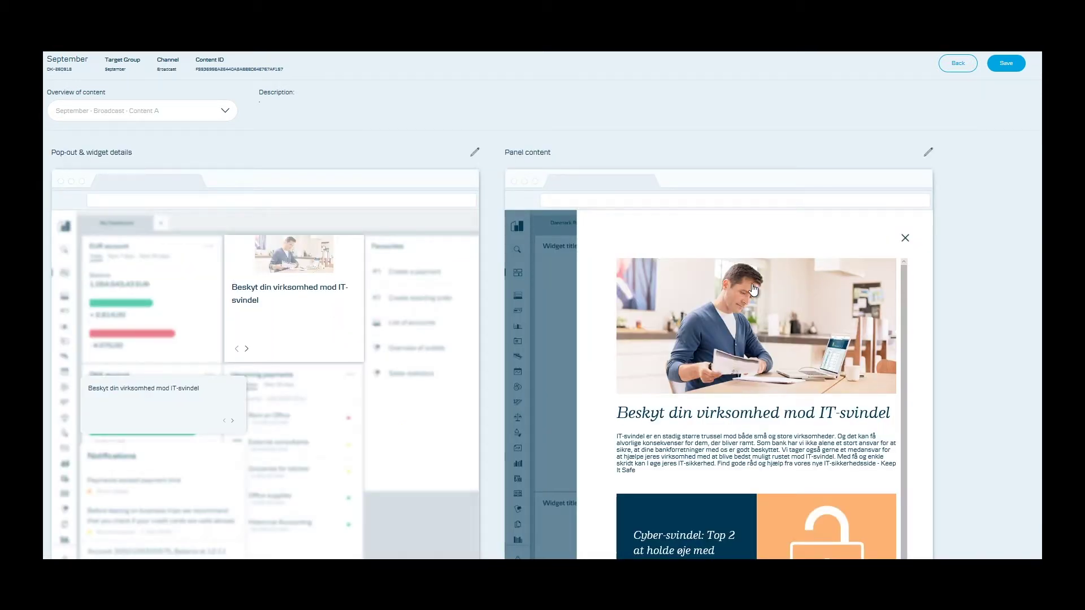
{"action": "scroll", "coordinate": [741, 294], "scroll_direction": "down", "scroll_amount": 3}
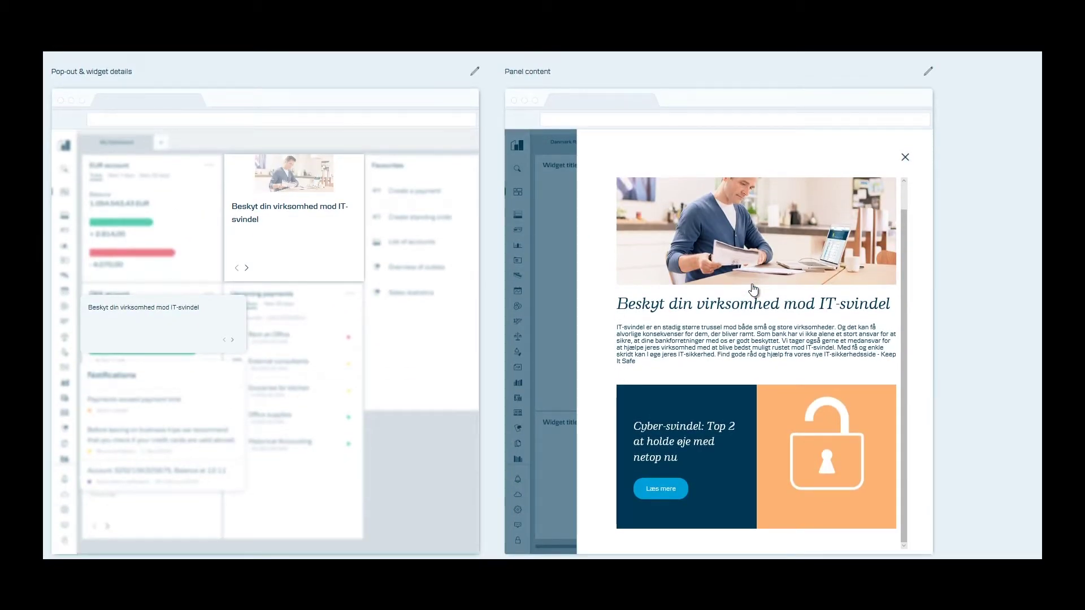